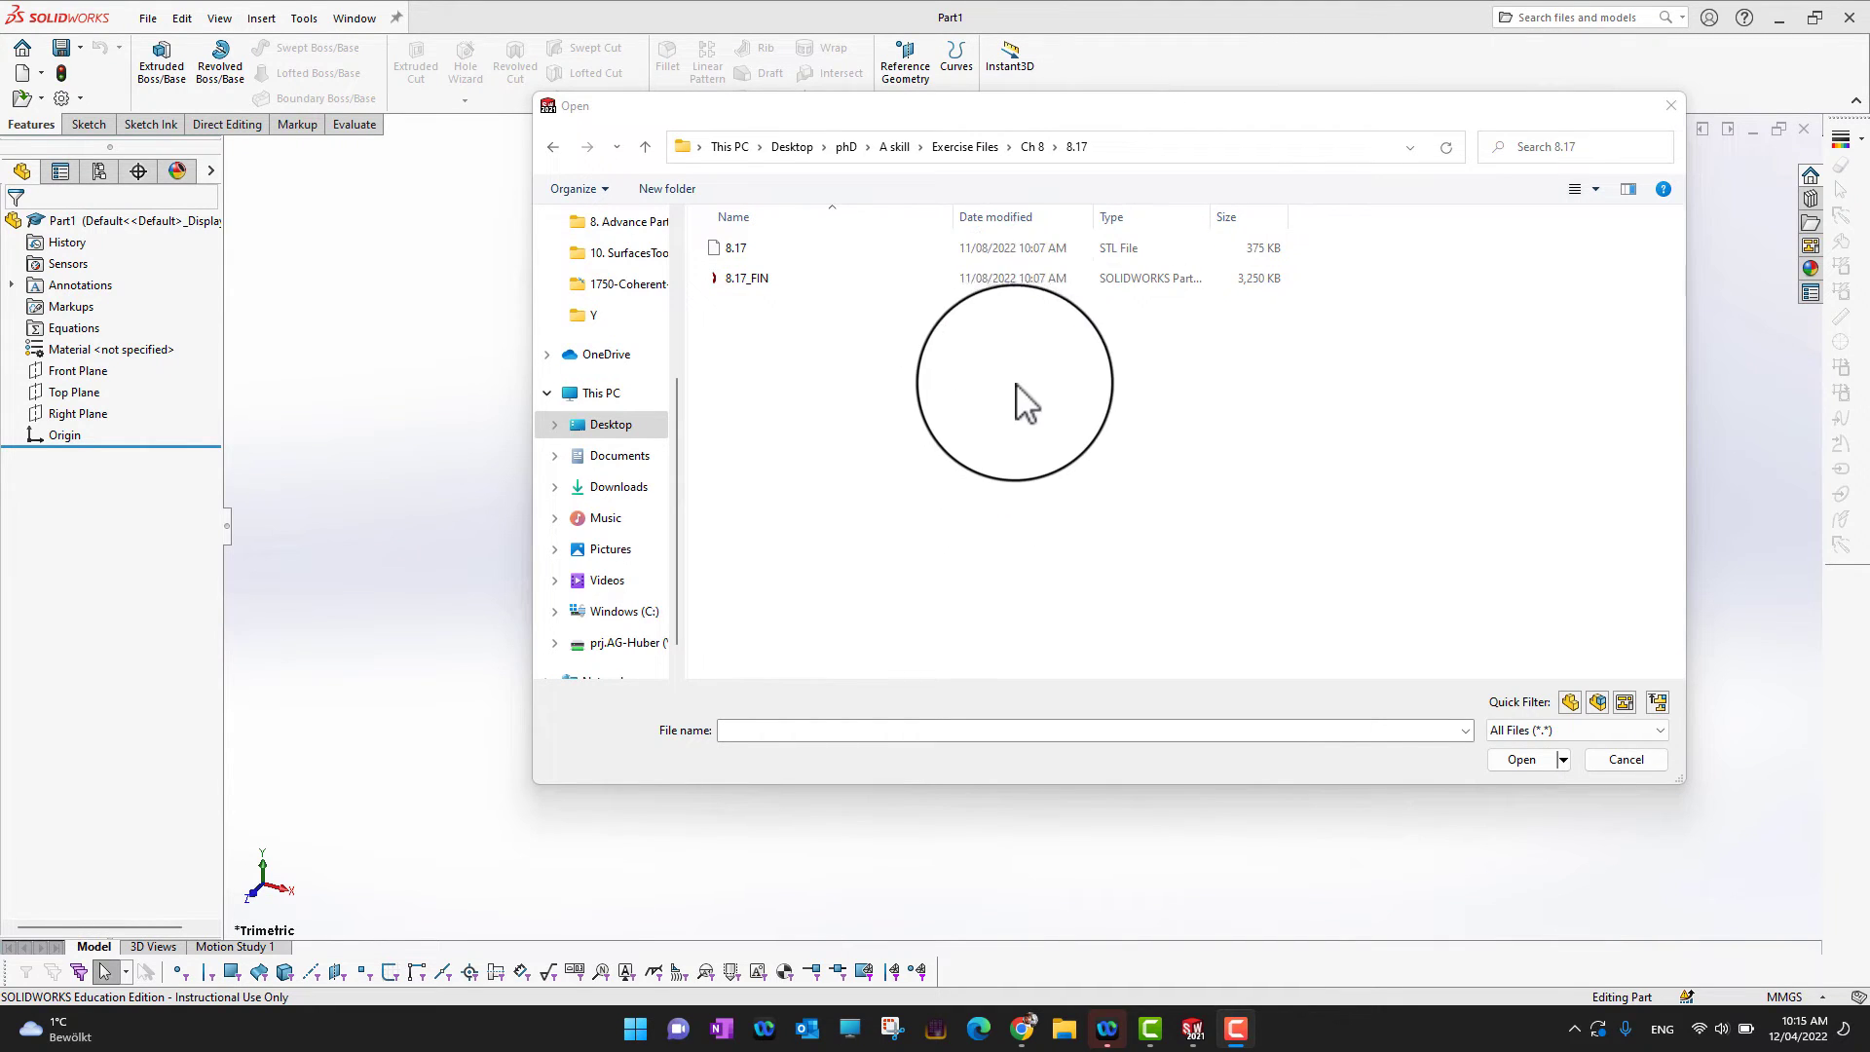
Step: Pick the STL file 8.17 in the Ch 8 > 8.17 folder of the Open dialog
left_click(764, 255)
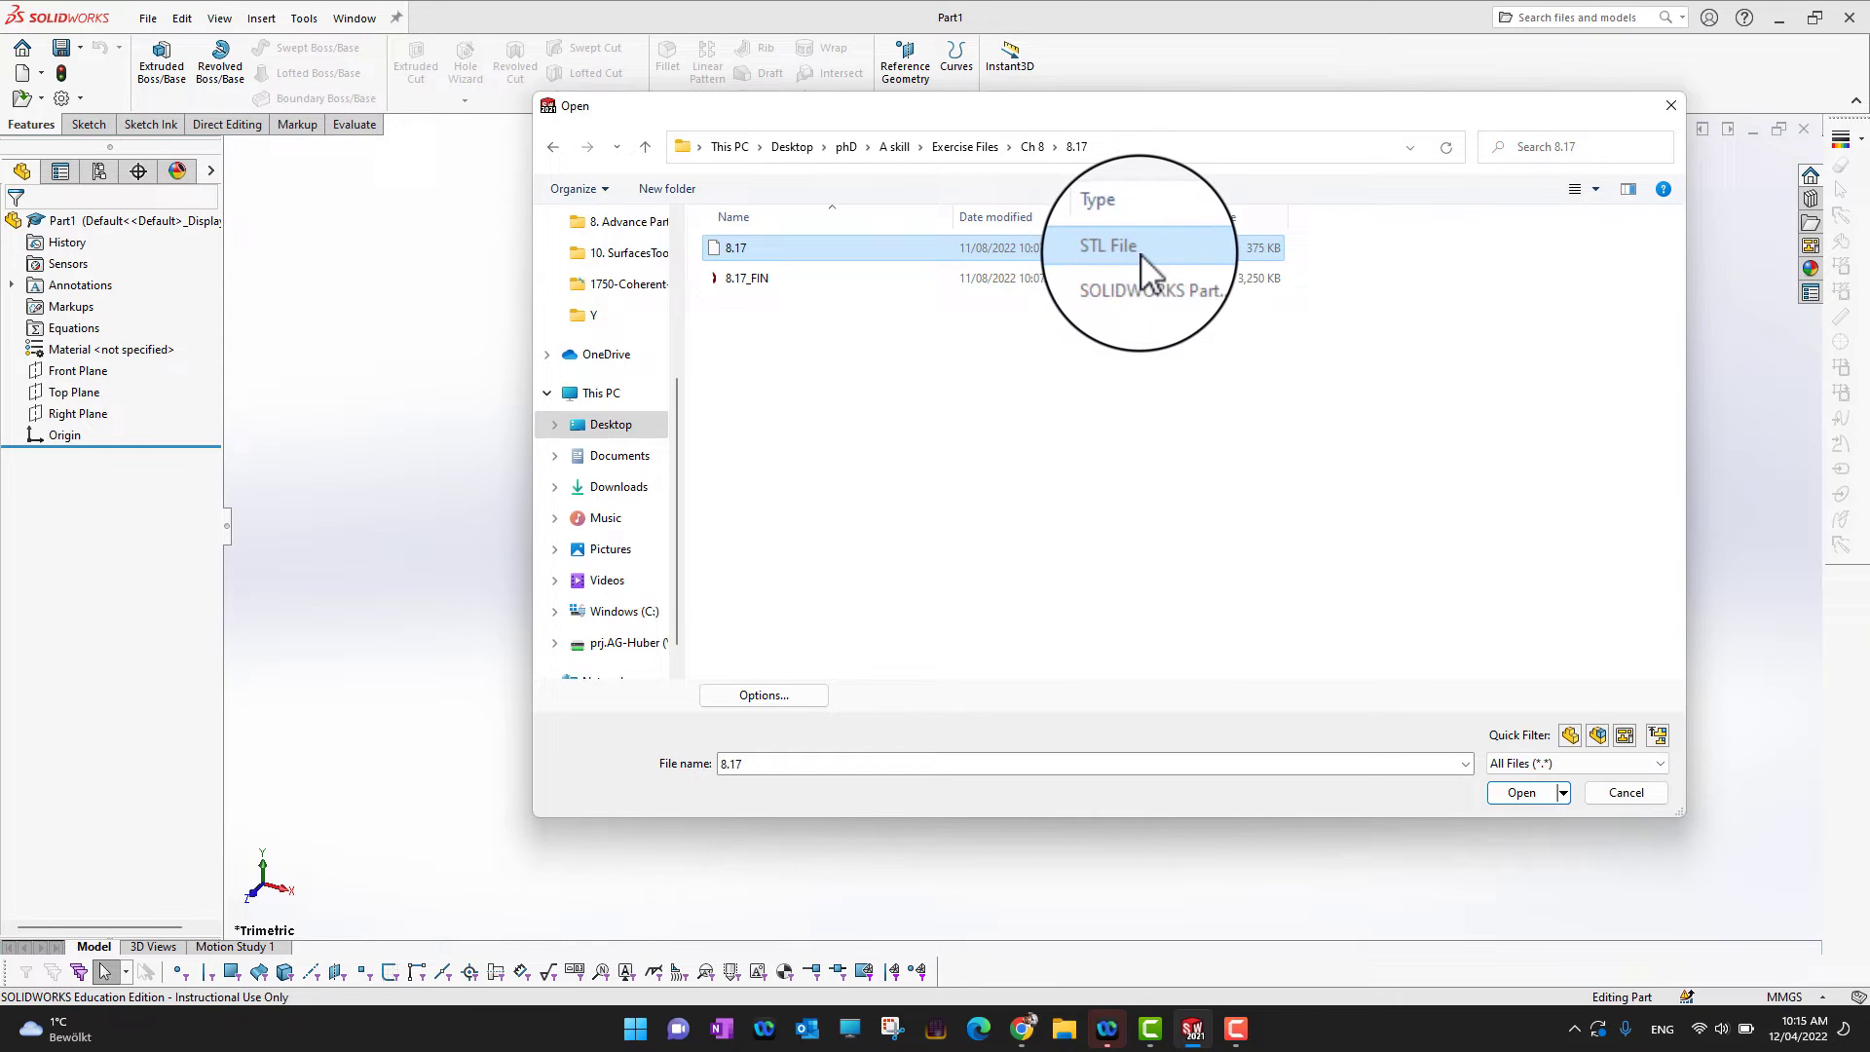
Step: Set STL import to Graphics Body in millimetres and open the 8.17 file
left_click(768, 704)
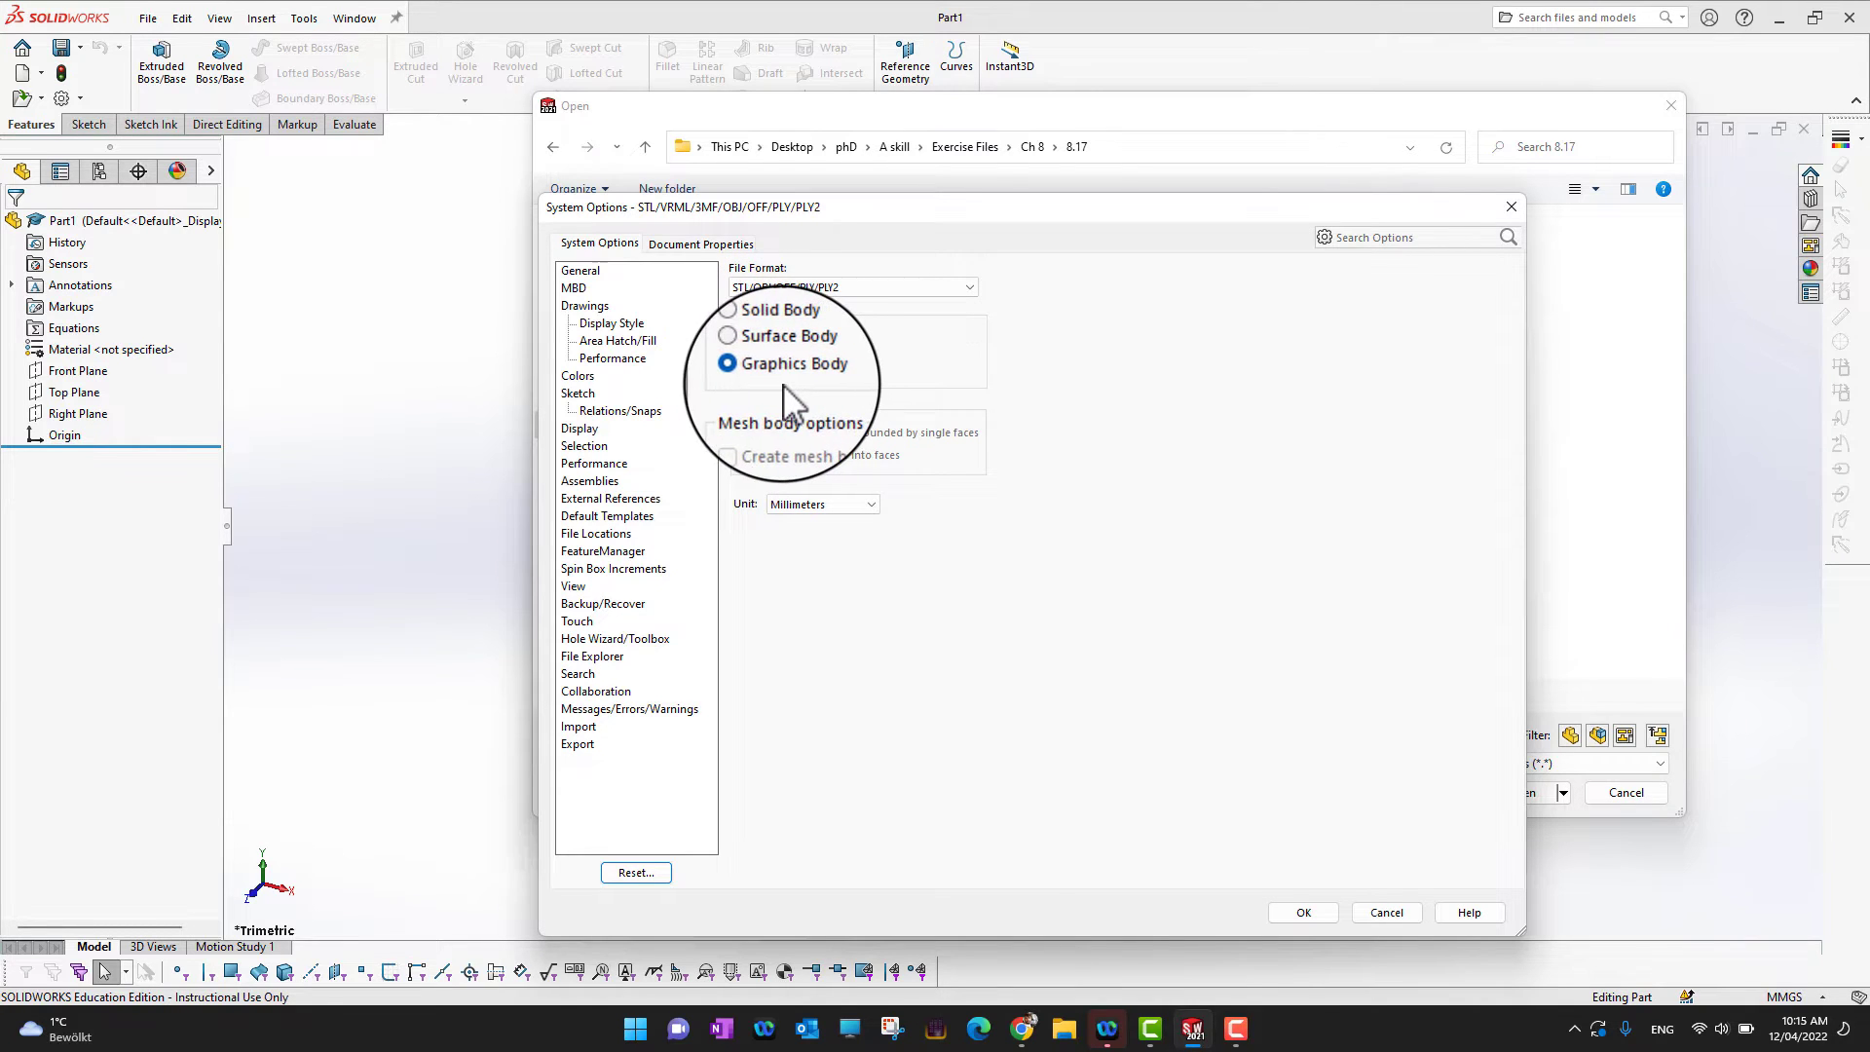
left_click(1303, 913)
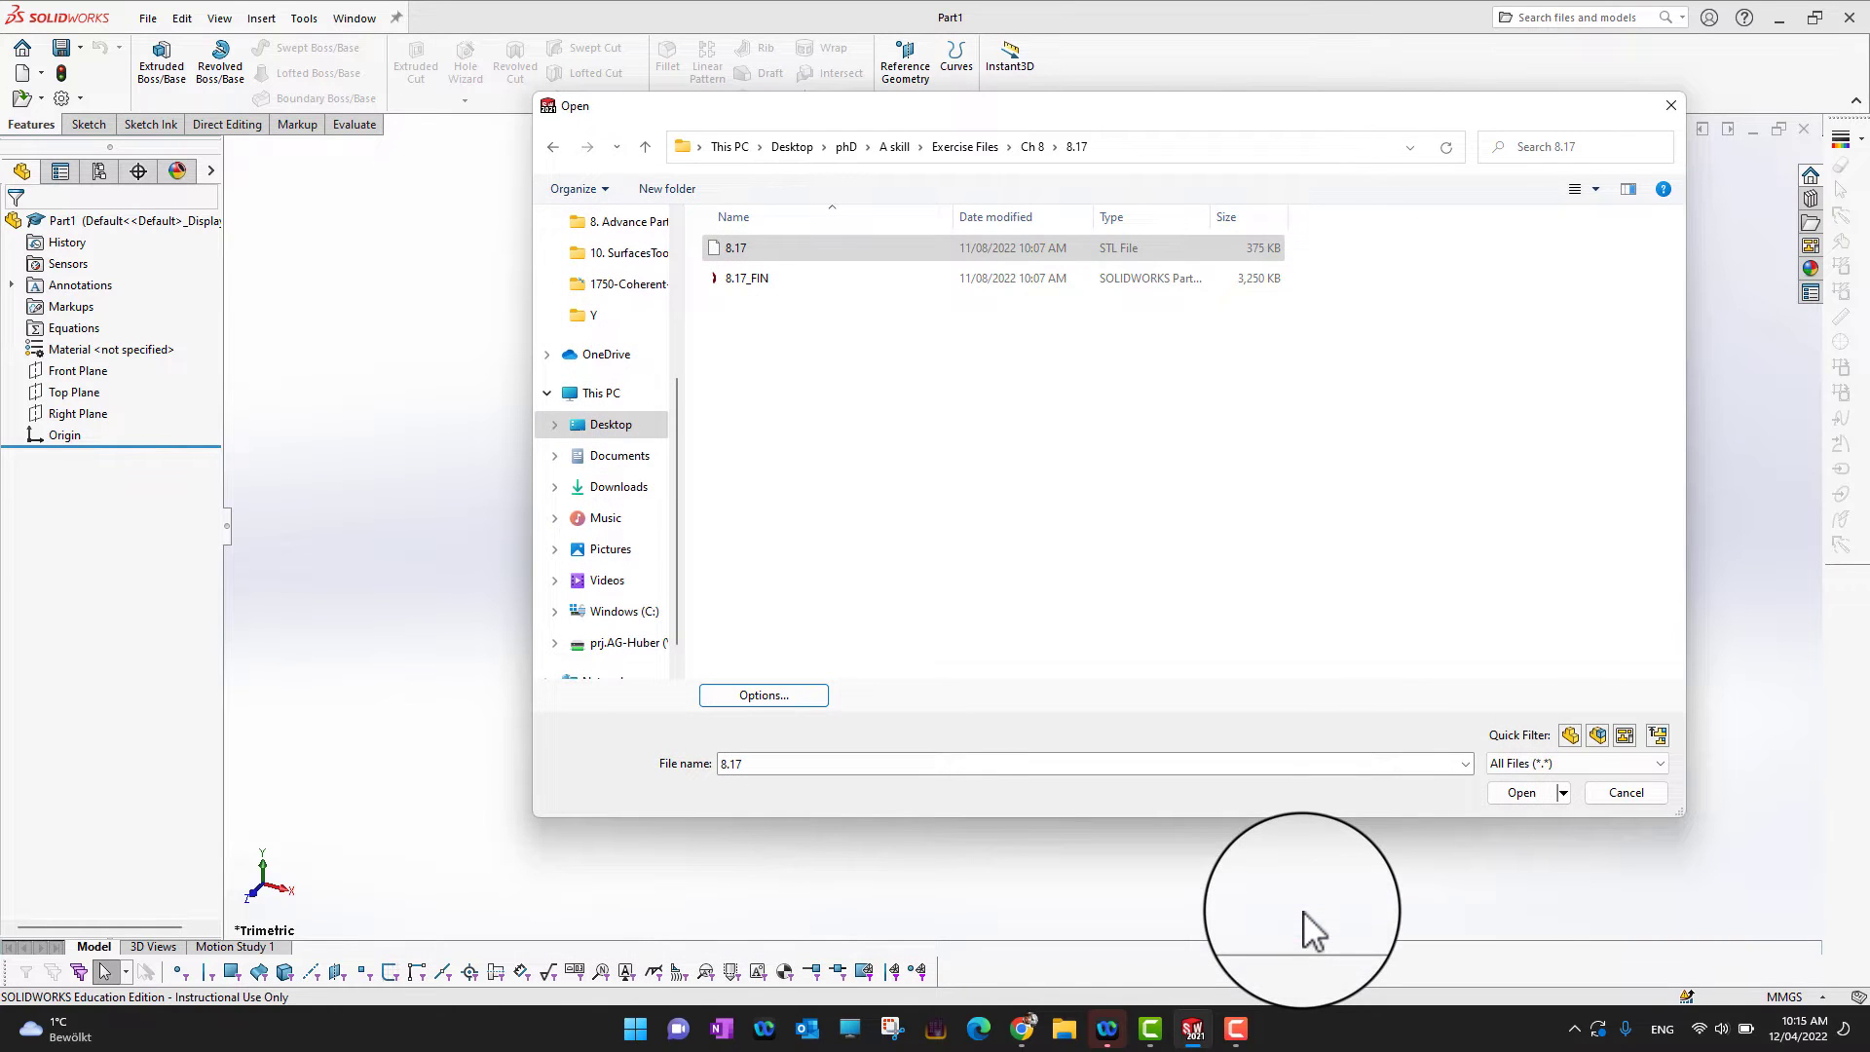
left_click(1515, 792)
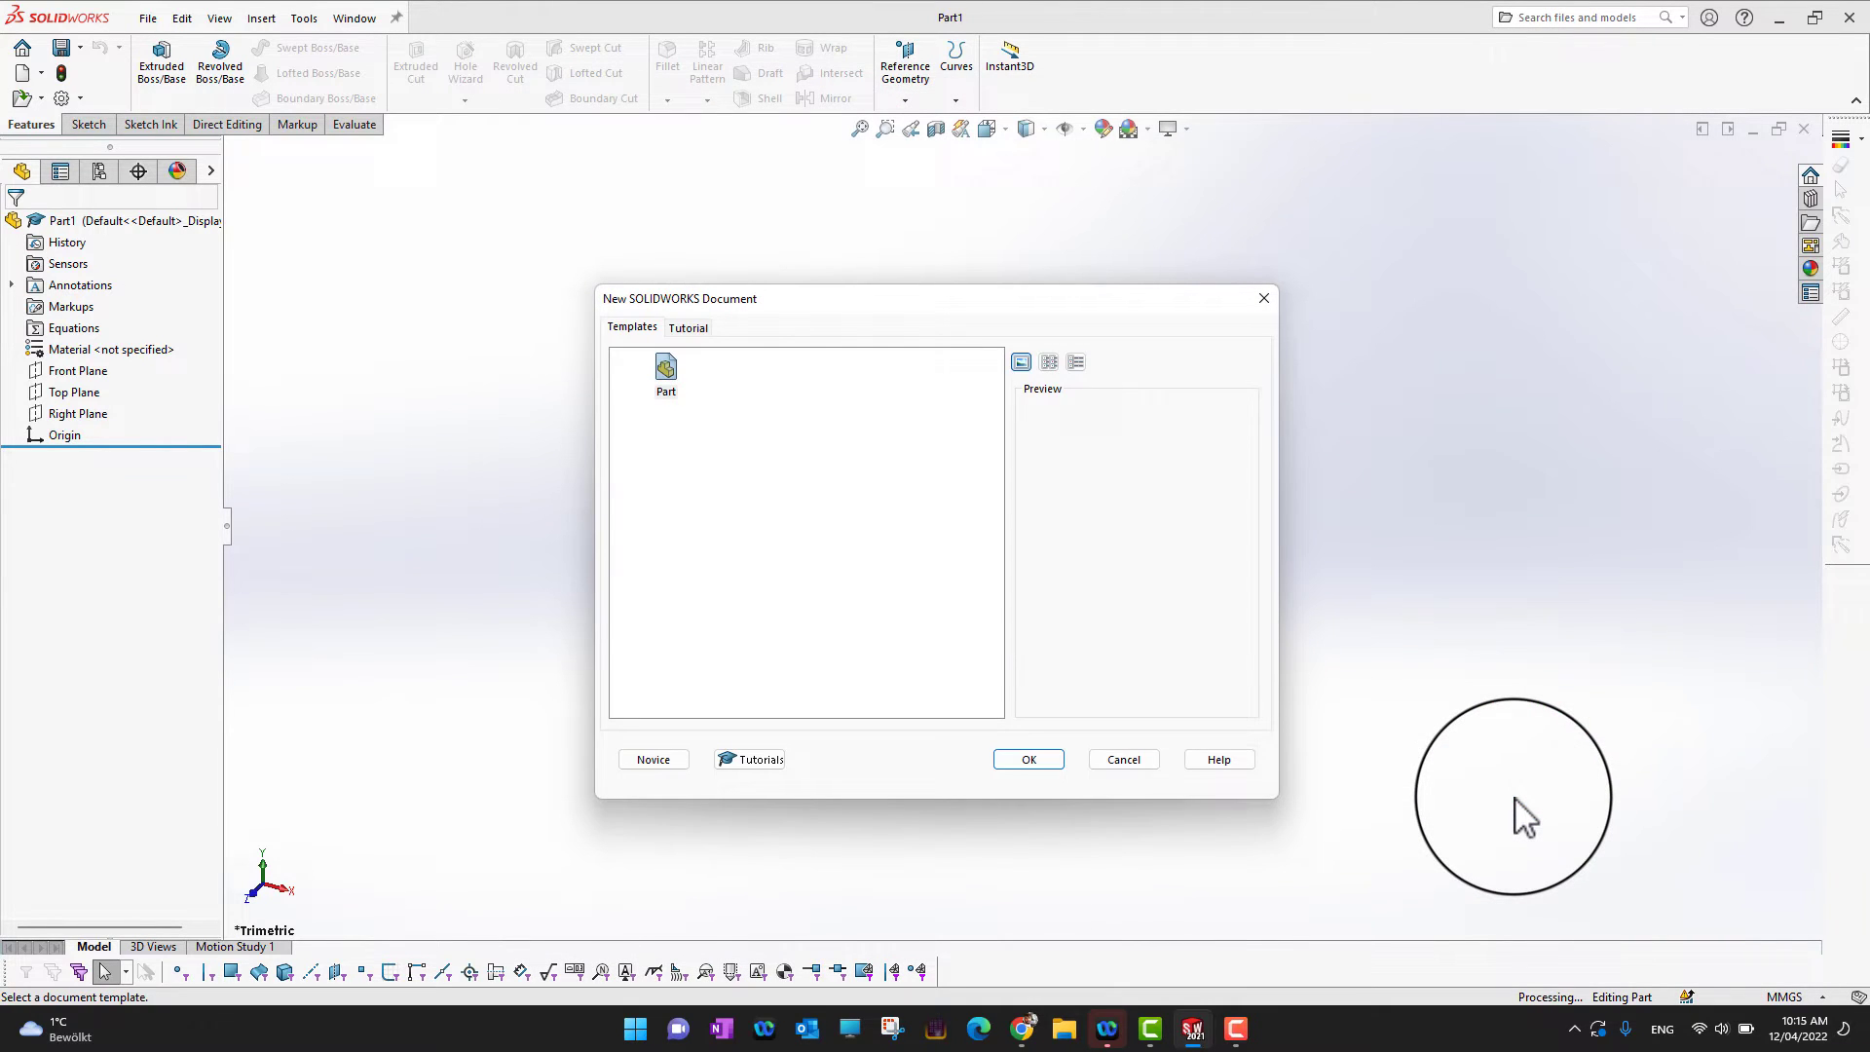
Step: Create the new part and orbit and zoom to inspect the imported vase mesh
left_click(1048, 763)
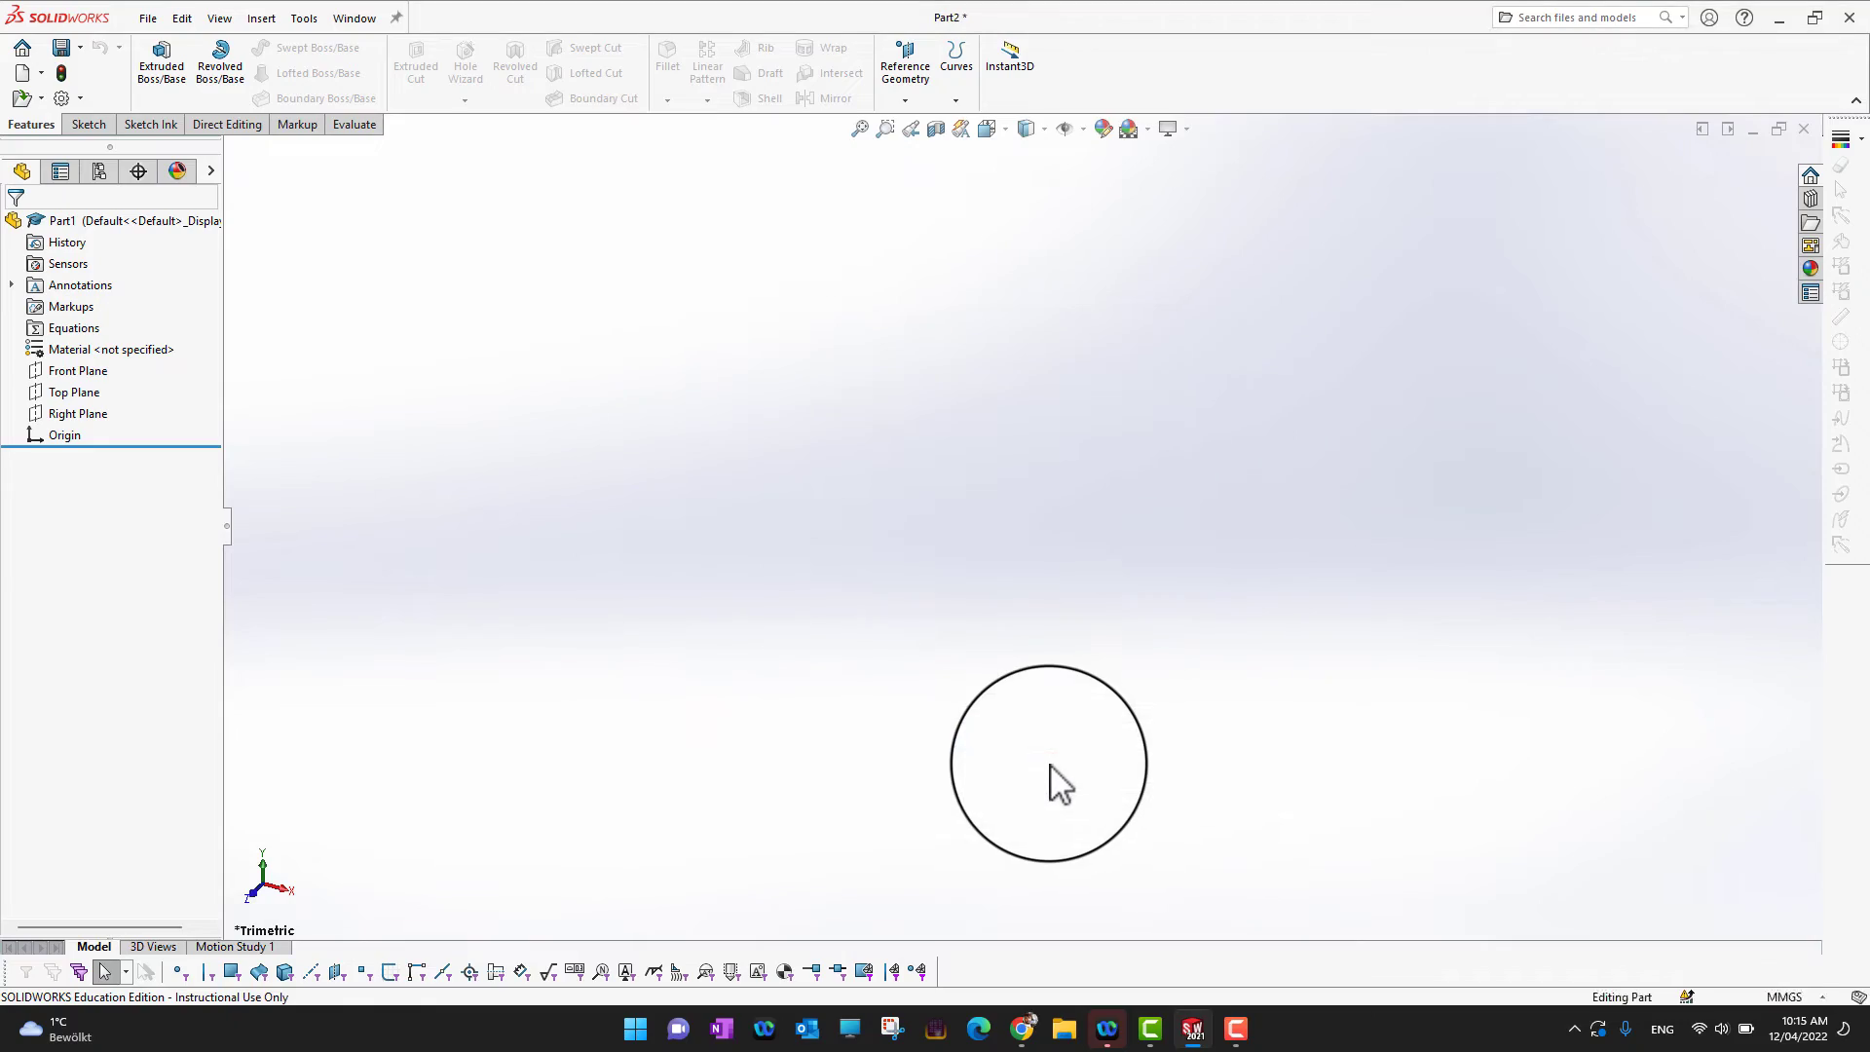
middle_click_drag(1198, 772, 1444, 792)
scroll(1288, 650, "up", 1)
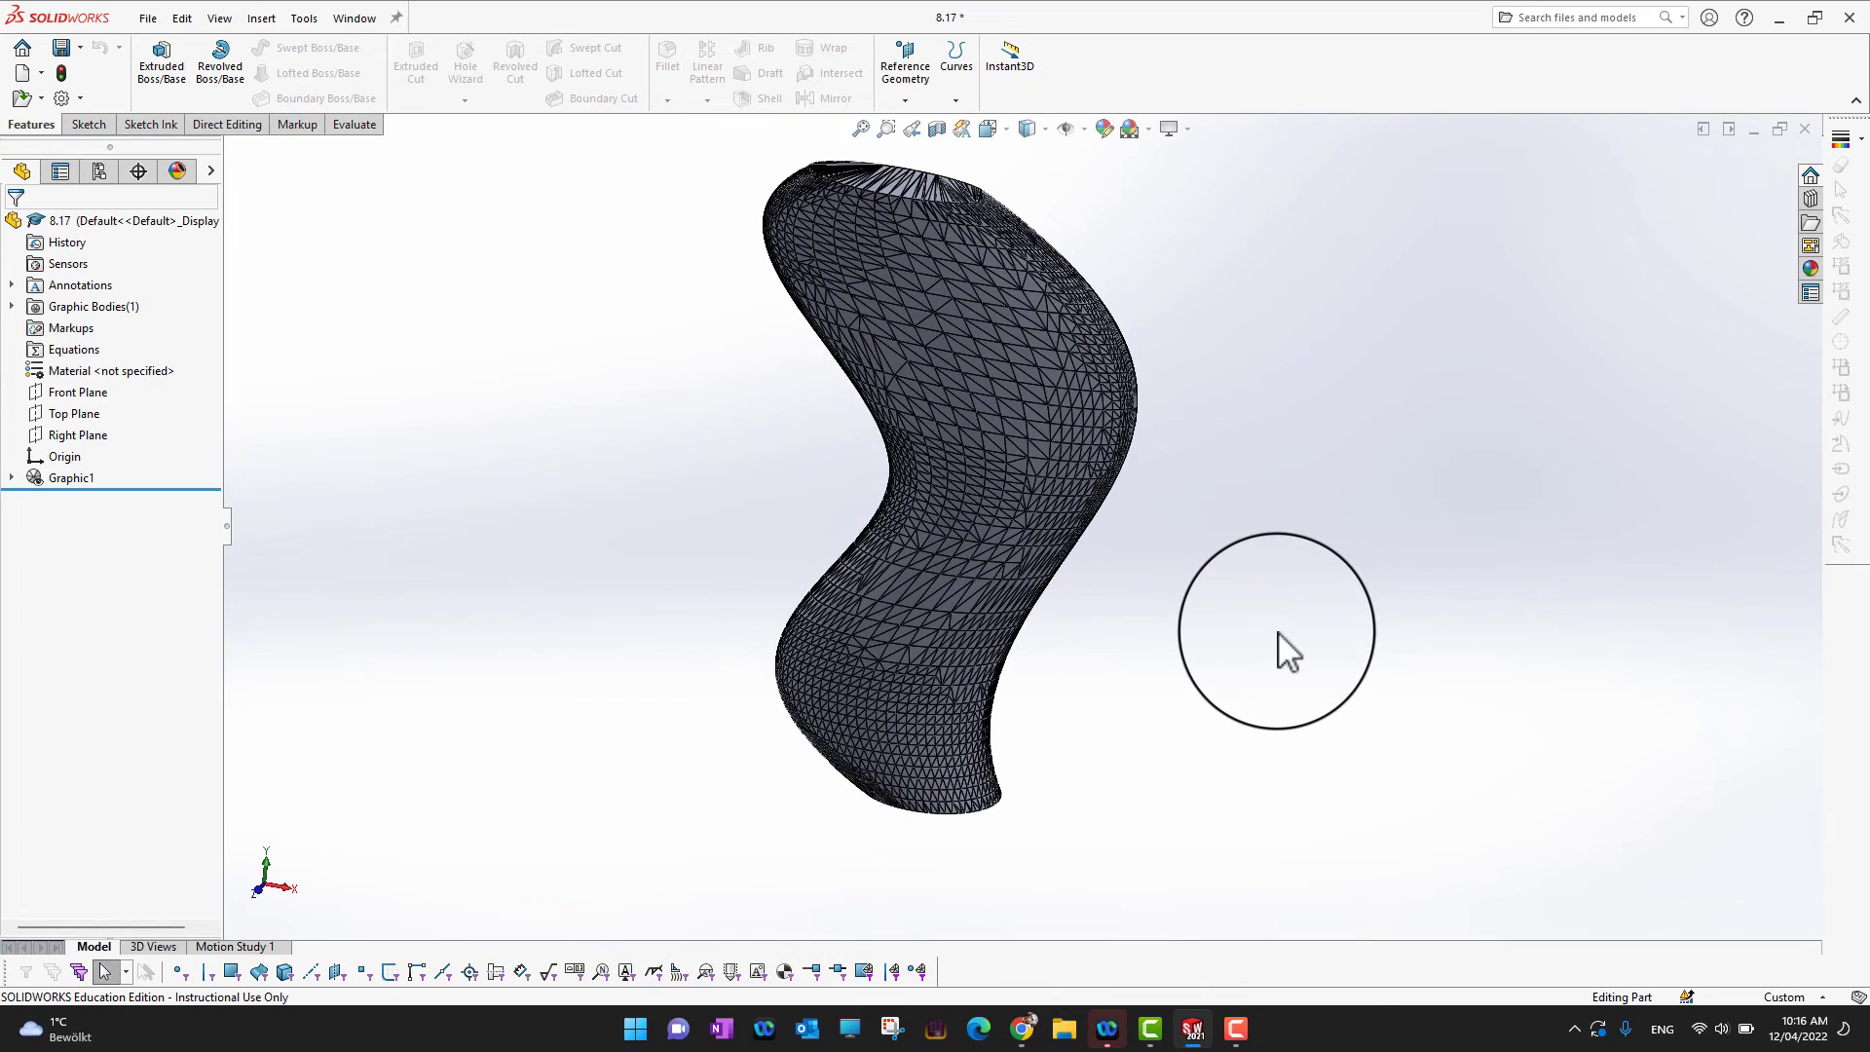
Step: Give the vase mesh a deep blue colour appearance from the colour spectrum
left_click(1101, 126)
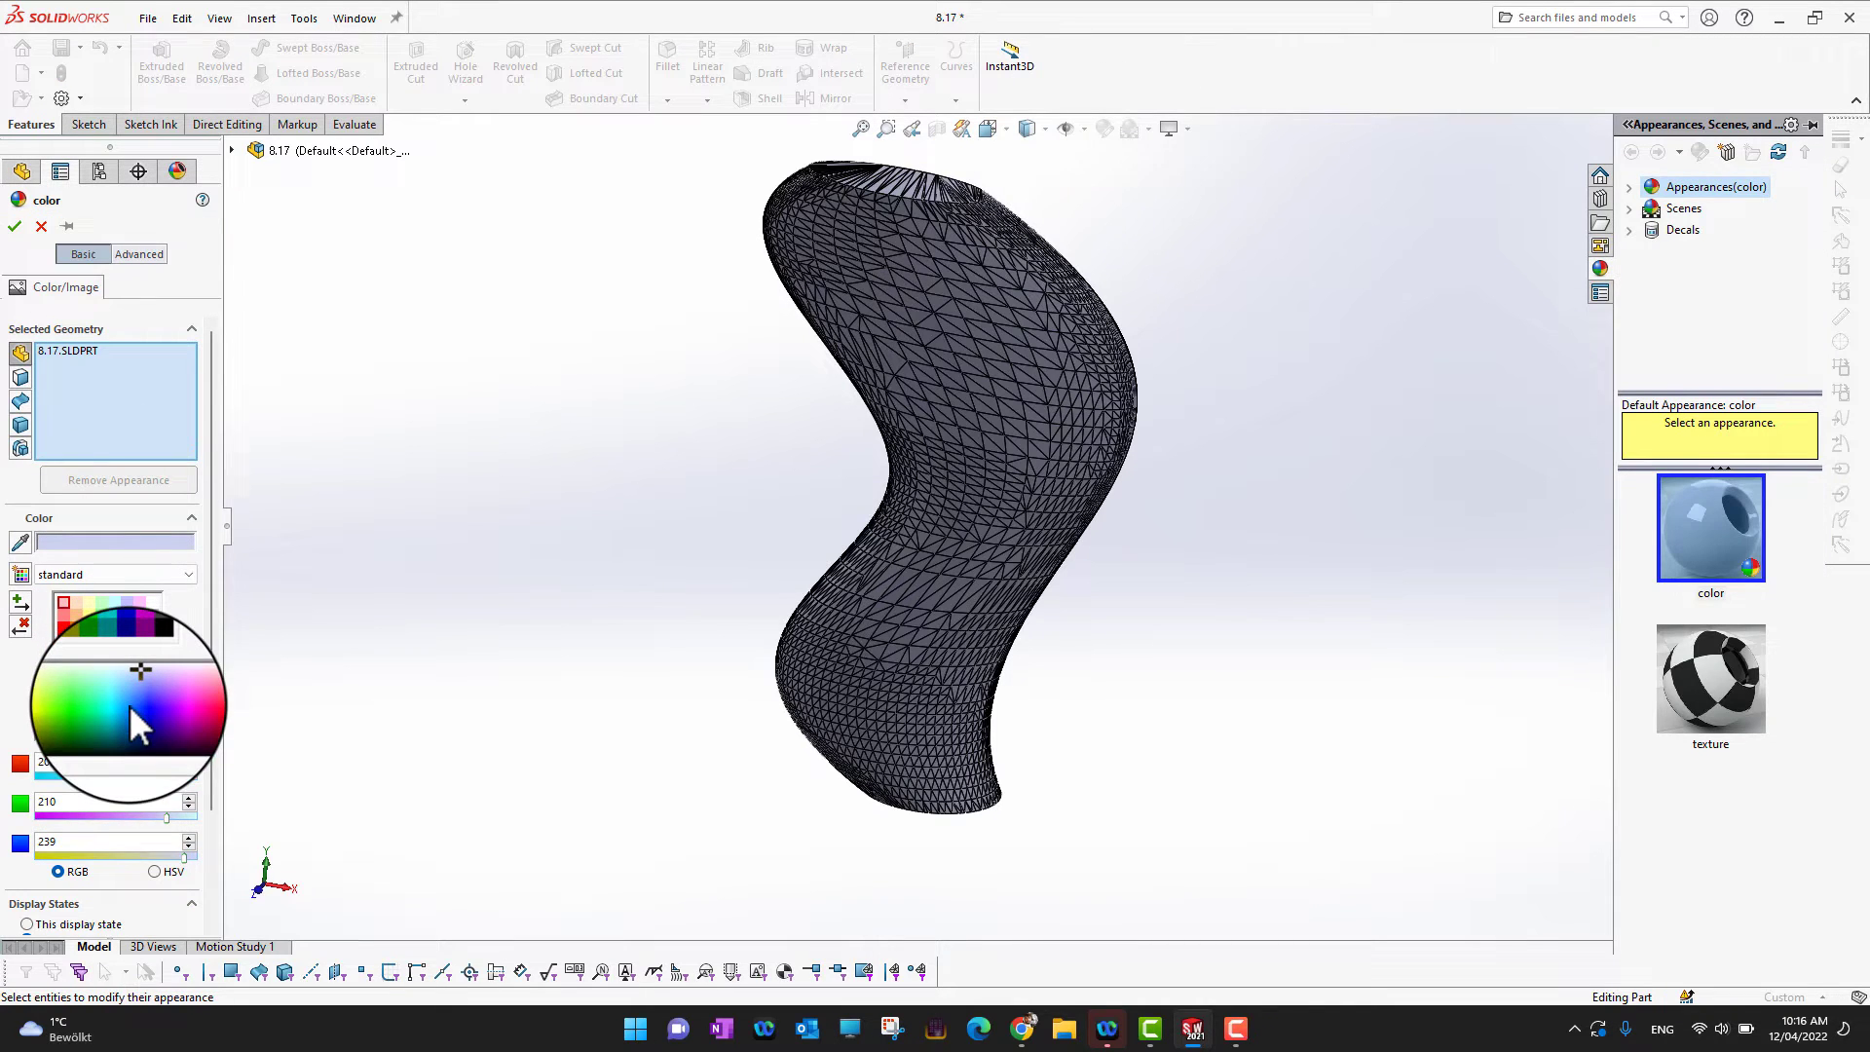
left_click(146, 709)
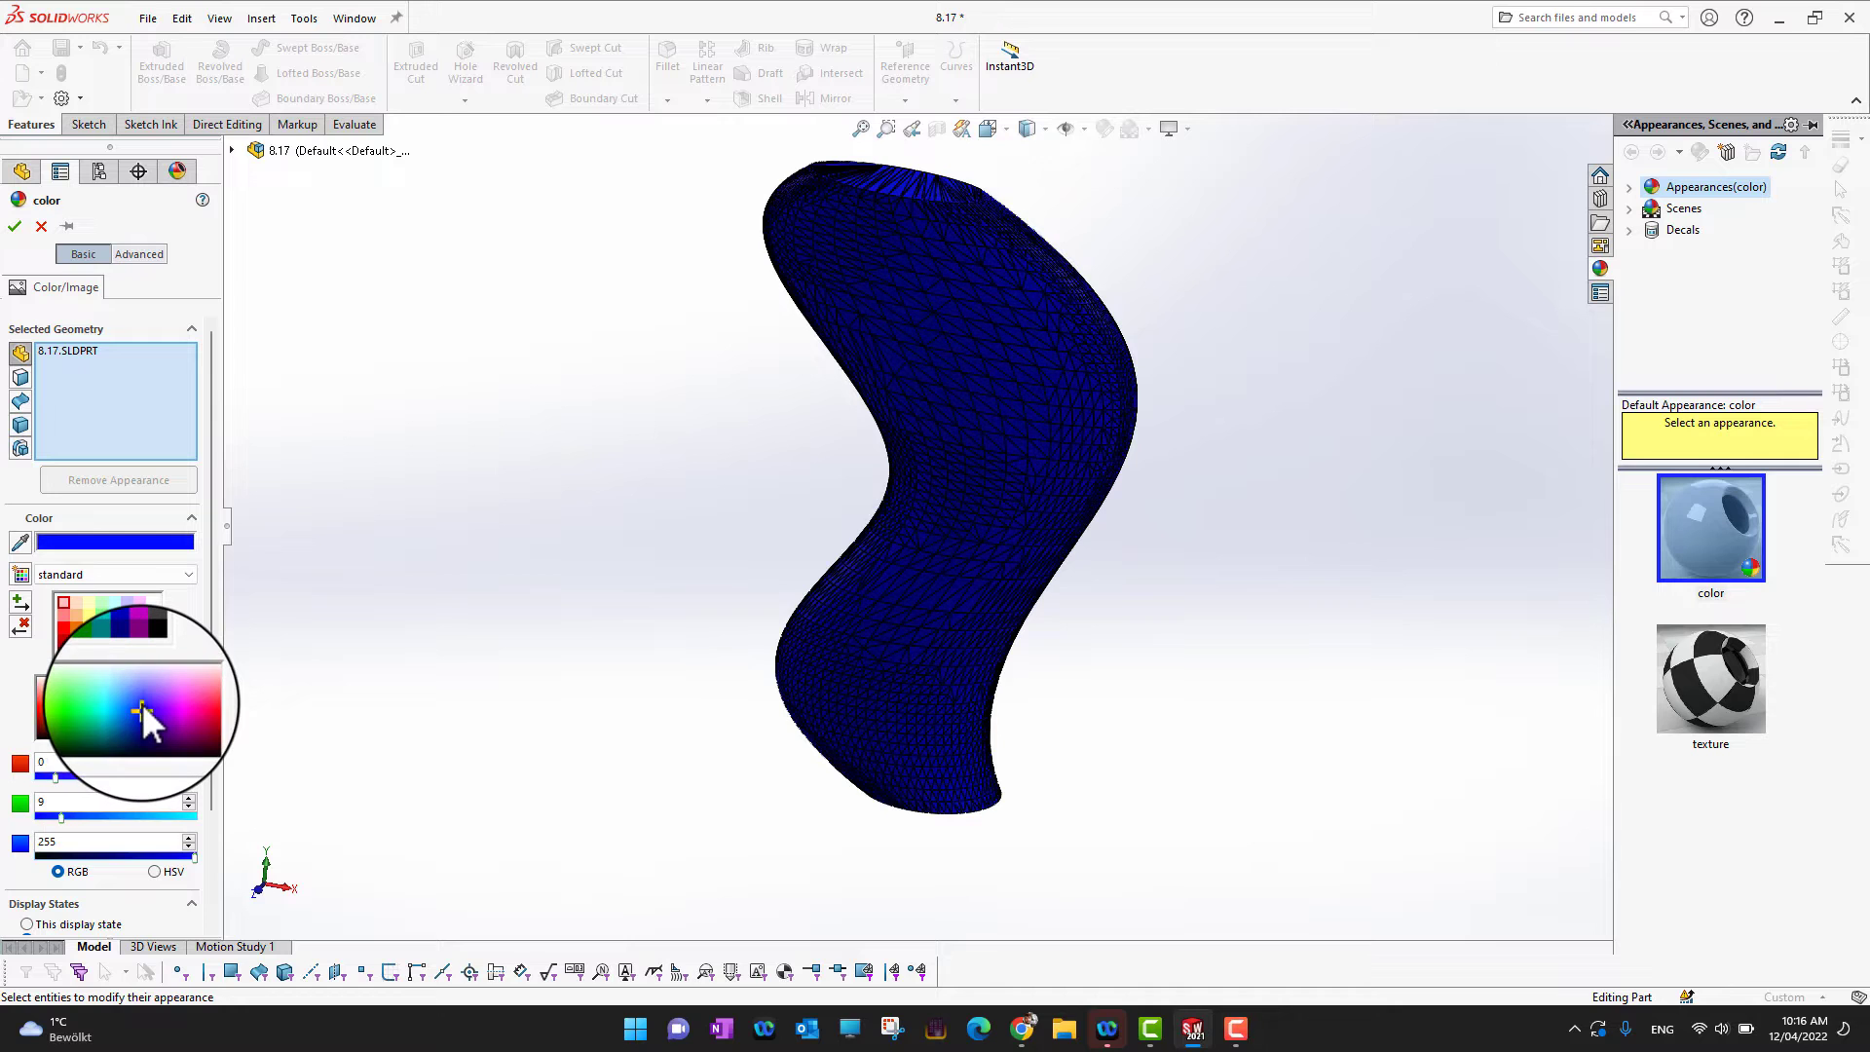
left_click(140, 700)
left_click(138, 709)
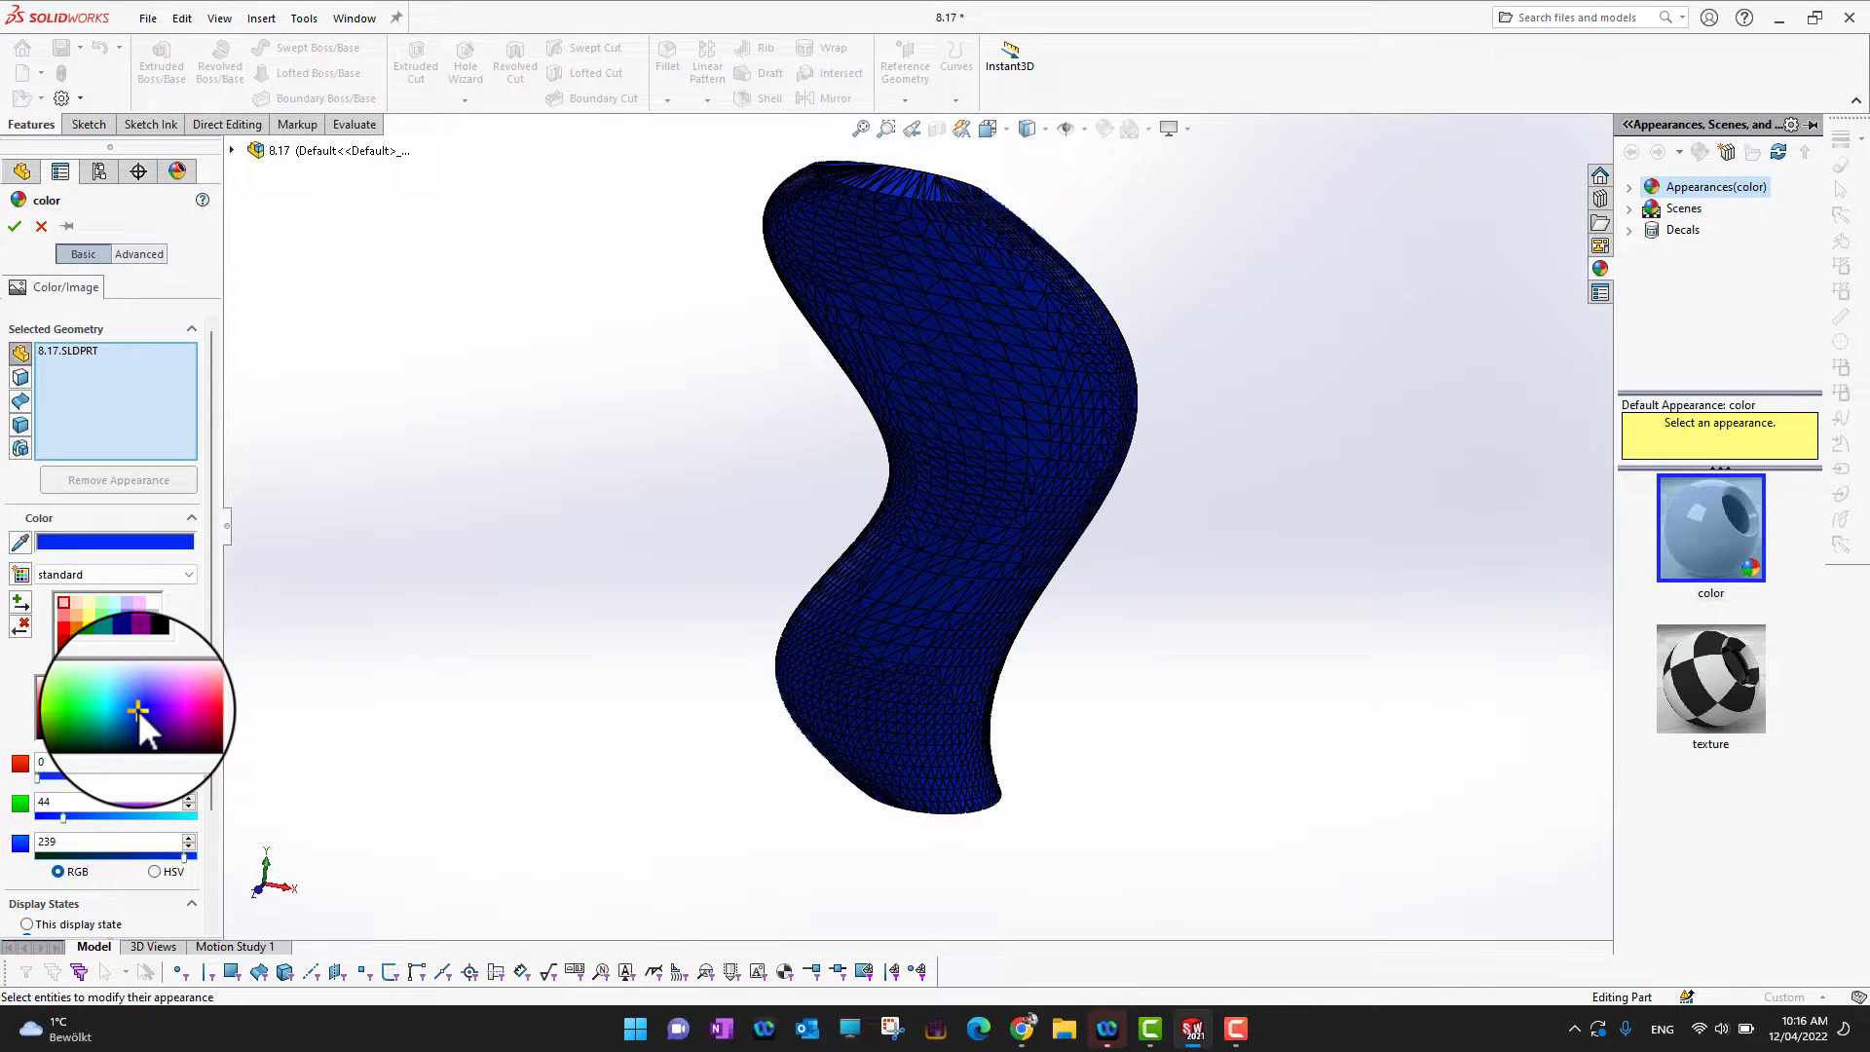
left_click(19, 223)
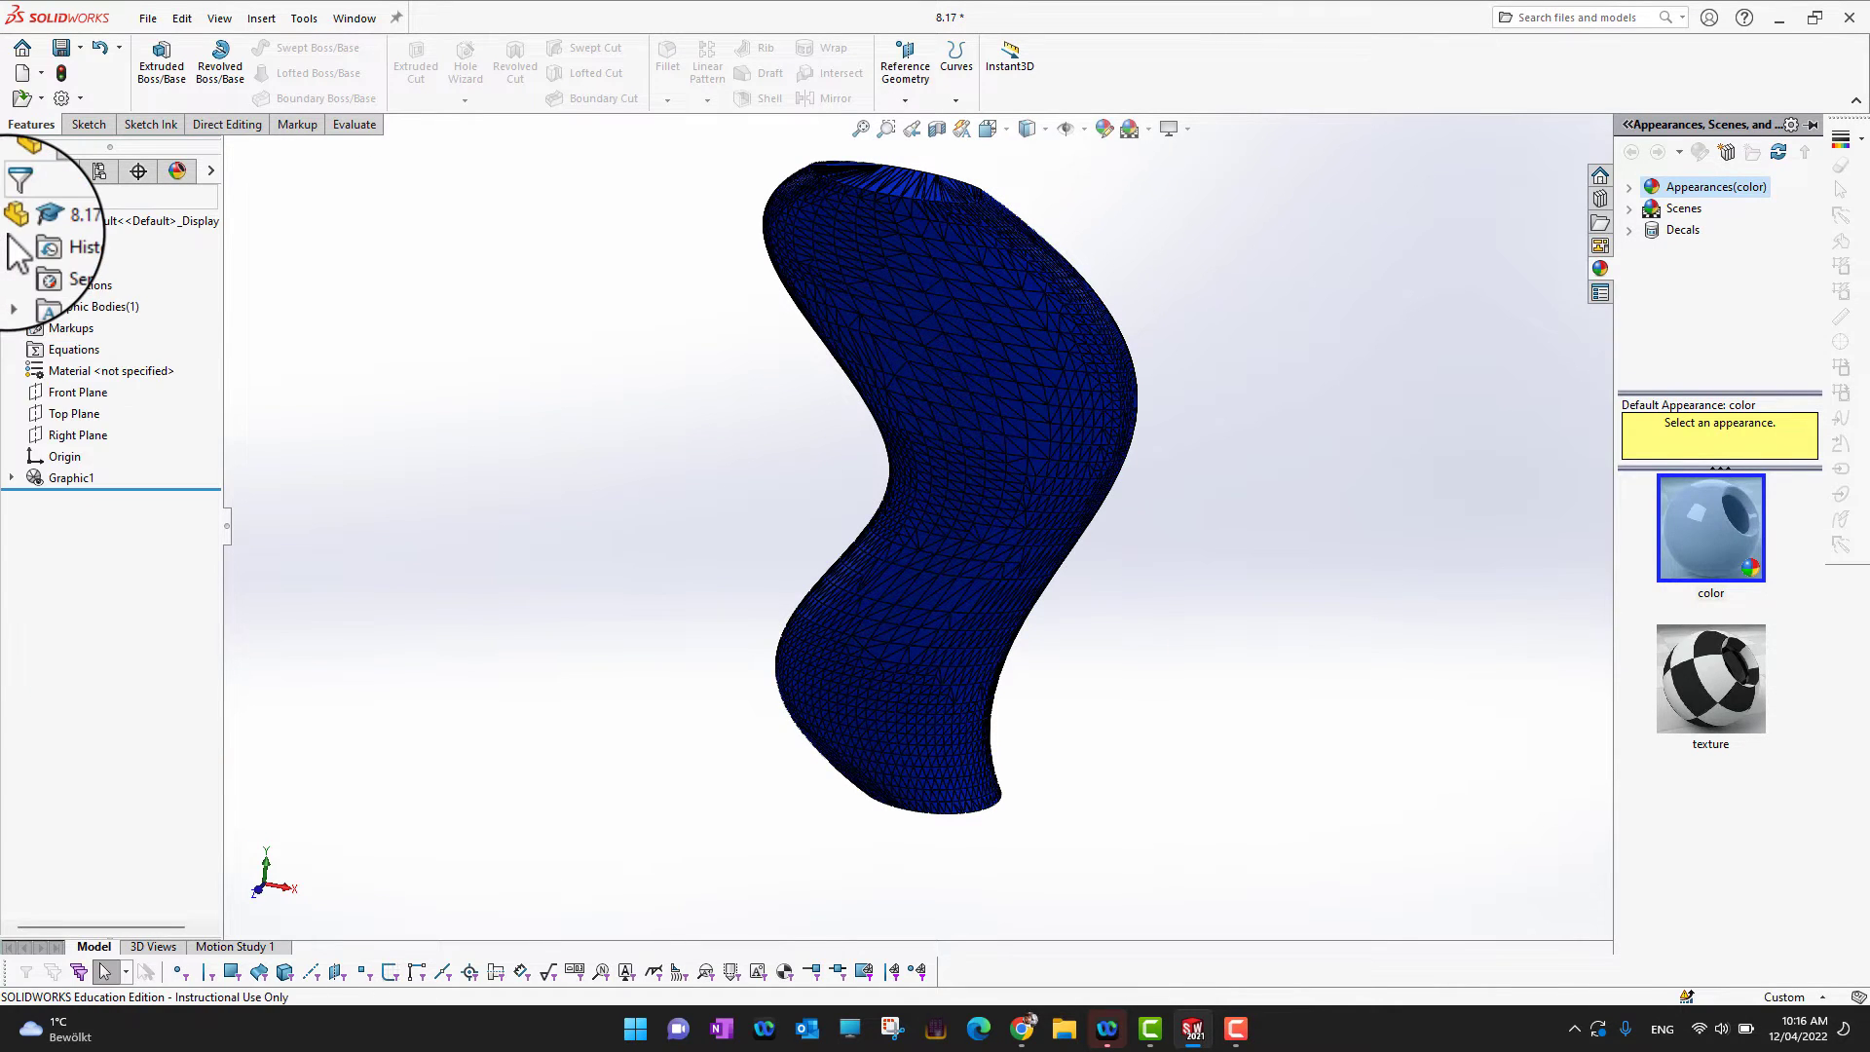
Step: Close the Appearances pane and select Top Plane as the slicing reference
middle_click_drag(1318, 627, 1272, 535)
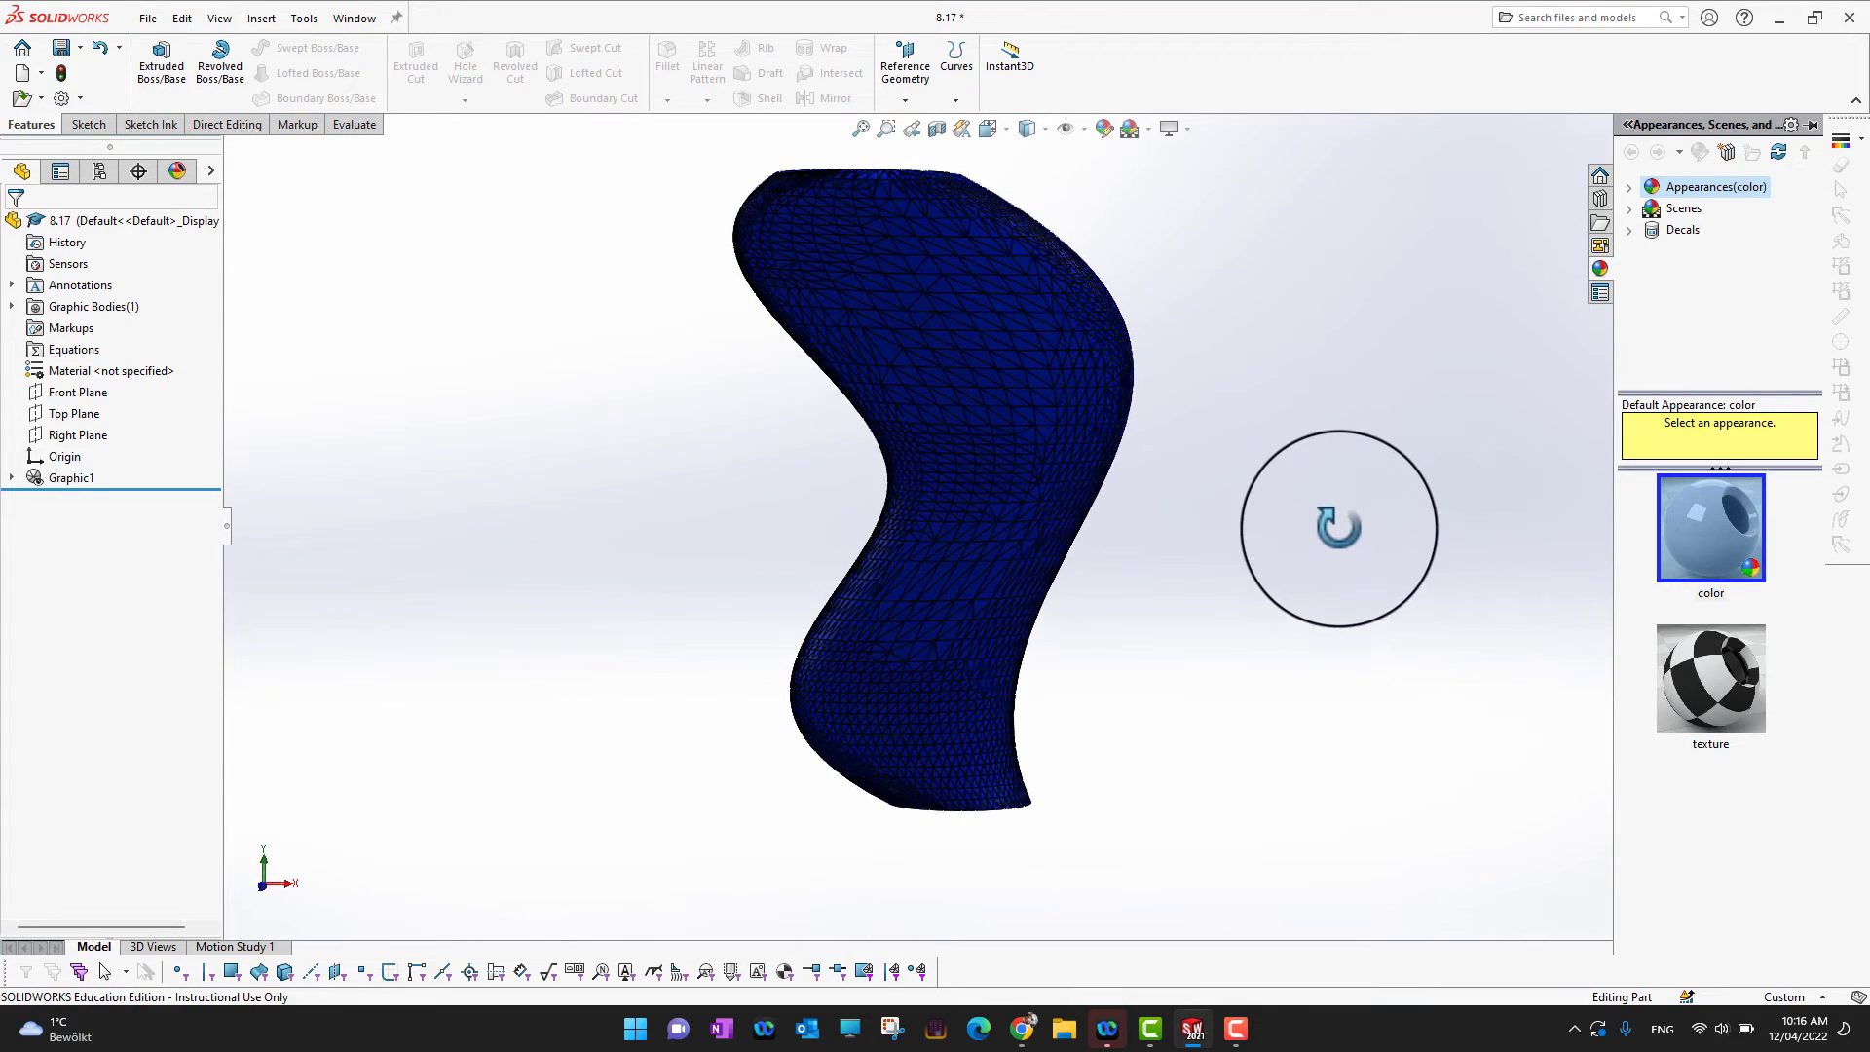
left_click(83, 487)
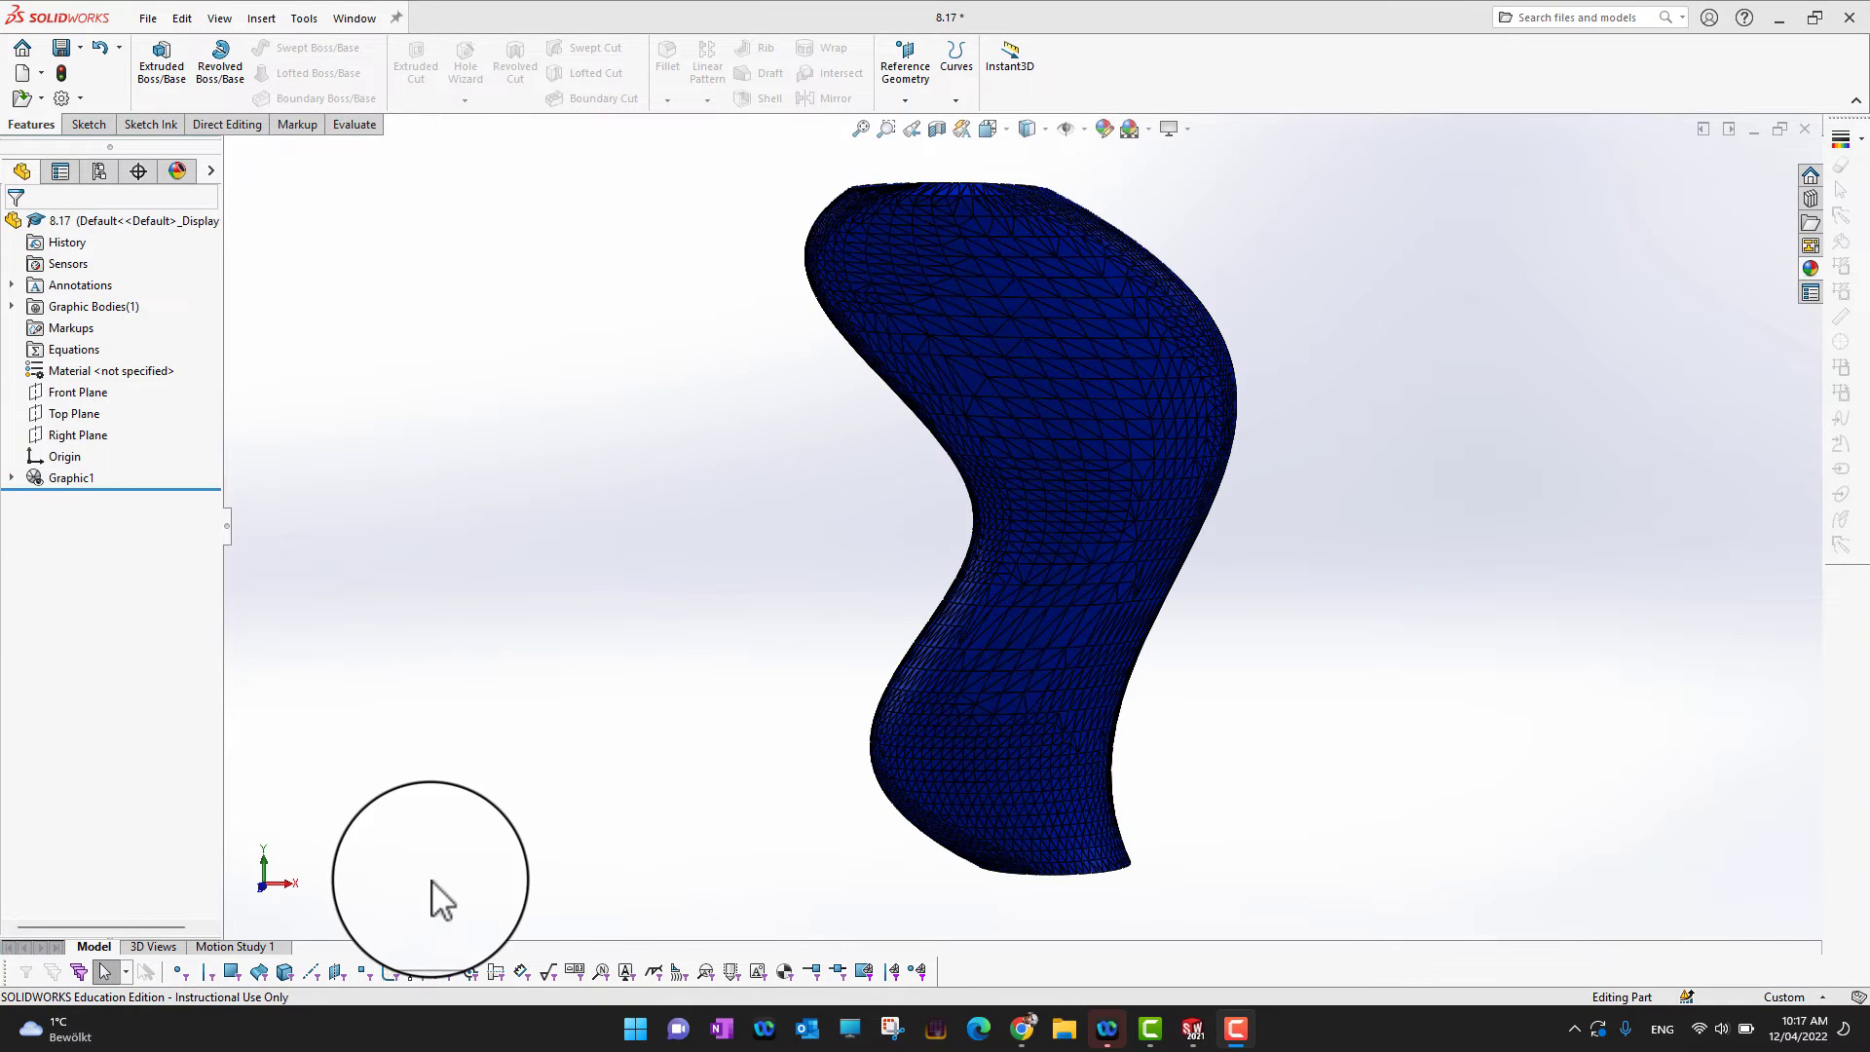
left_click(79, 429)
left_click(67, 416)
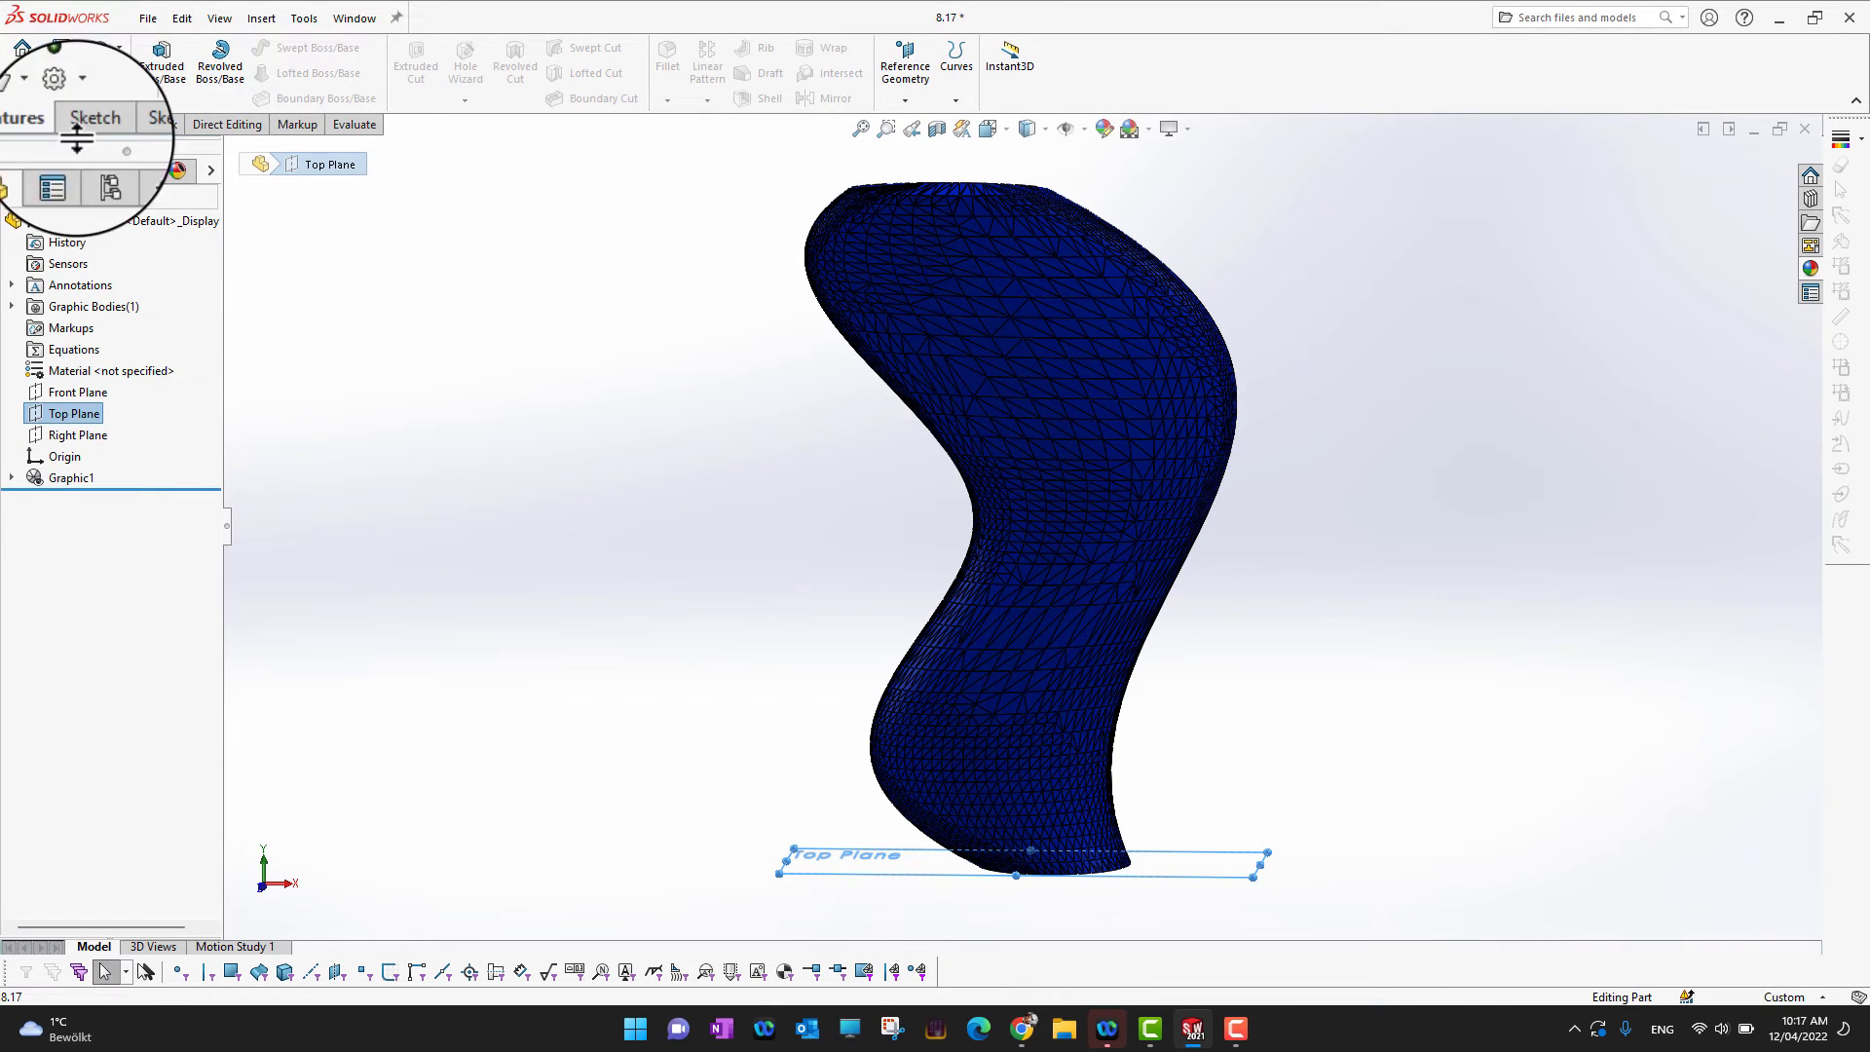
Step: Start Insert > Slicing from Top Plane and raise the plane count to 17 at 10 mm spacing
left_click(261, 19)
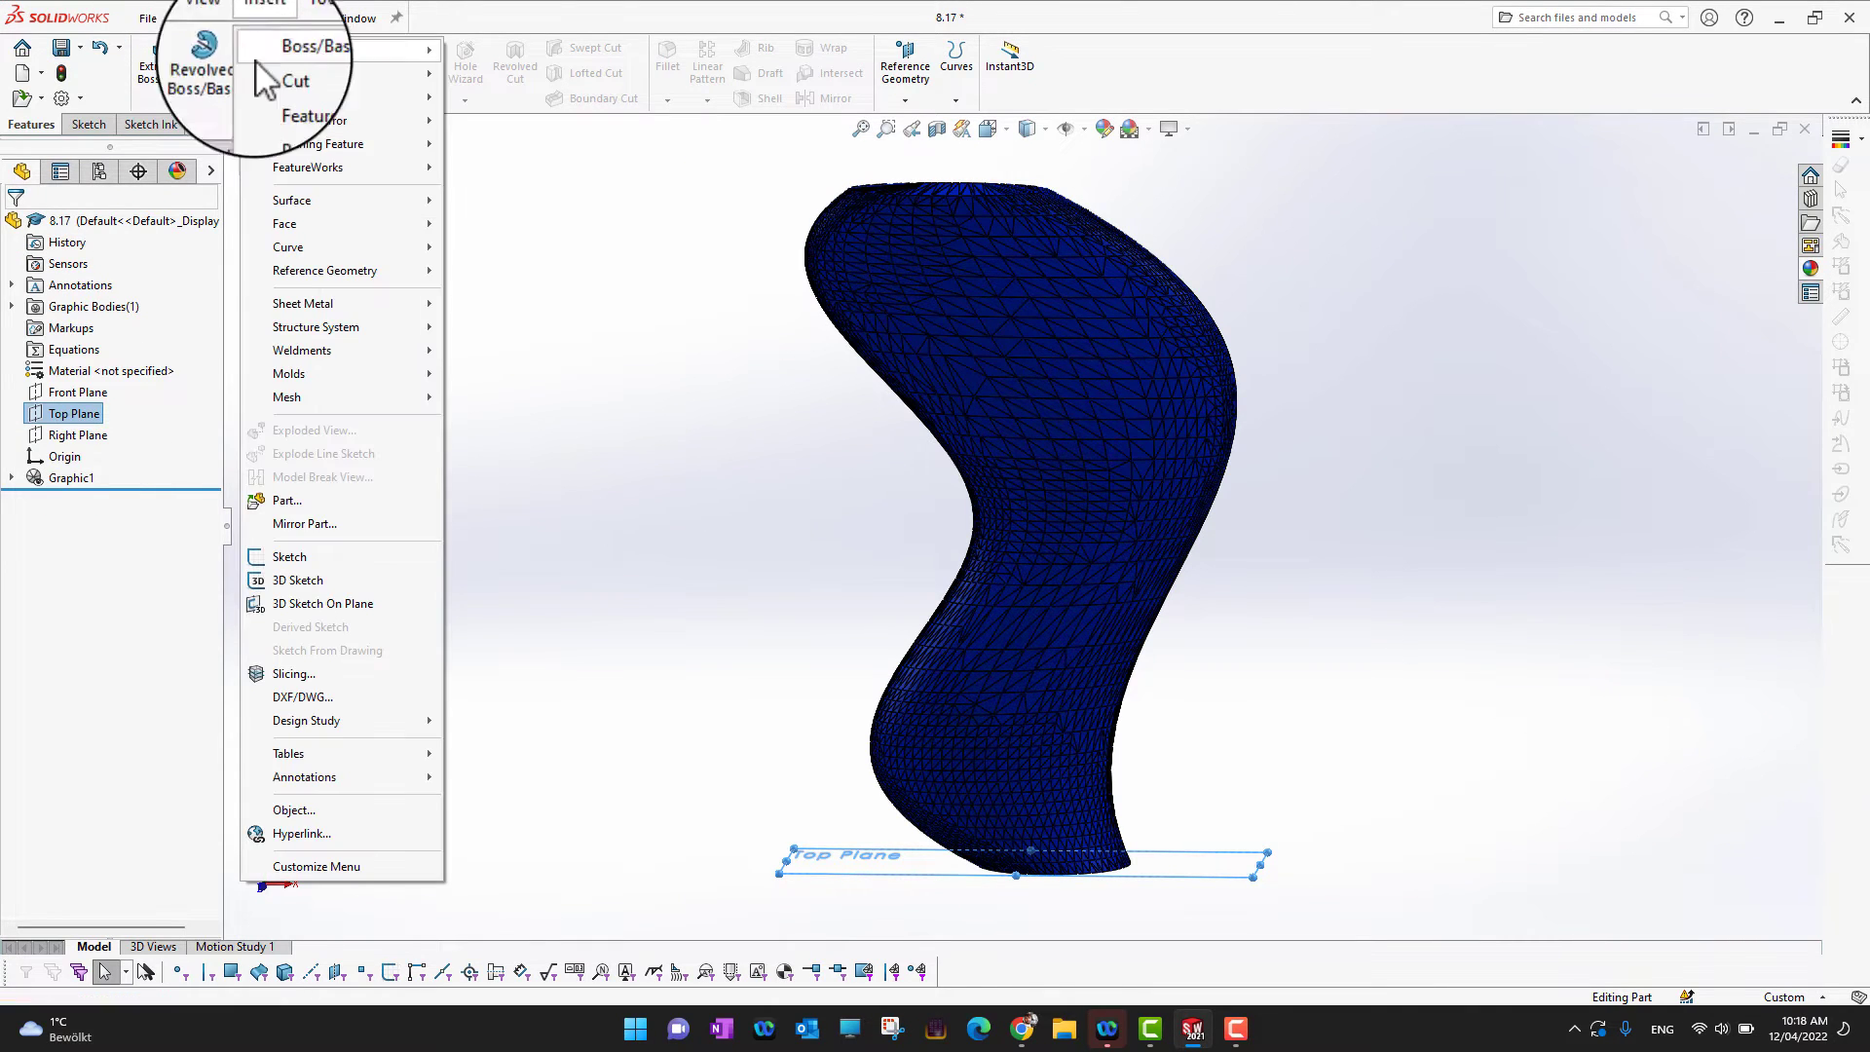
left_click(294, 674)
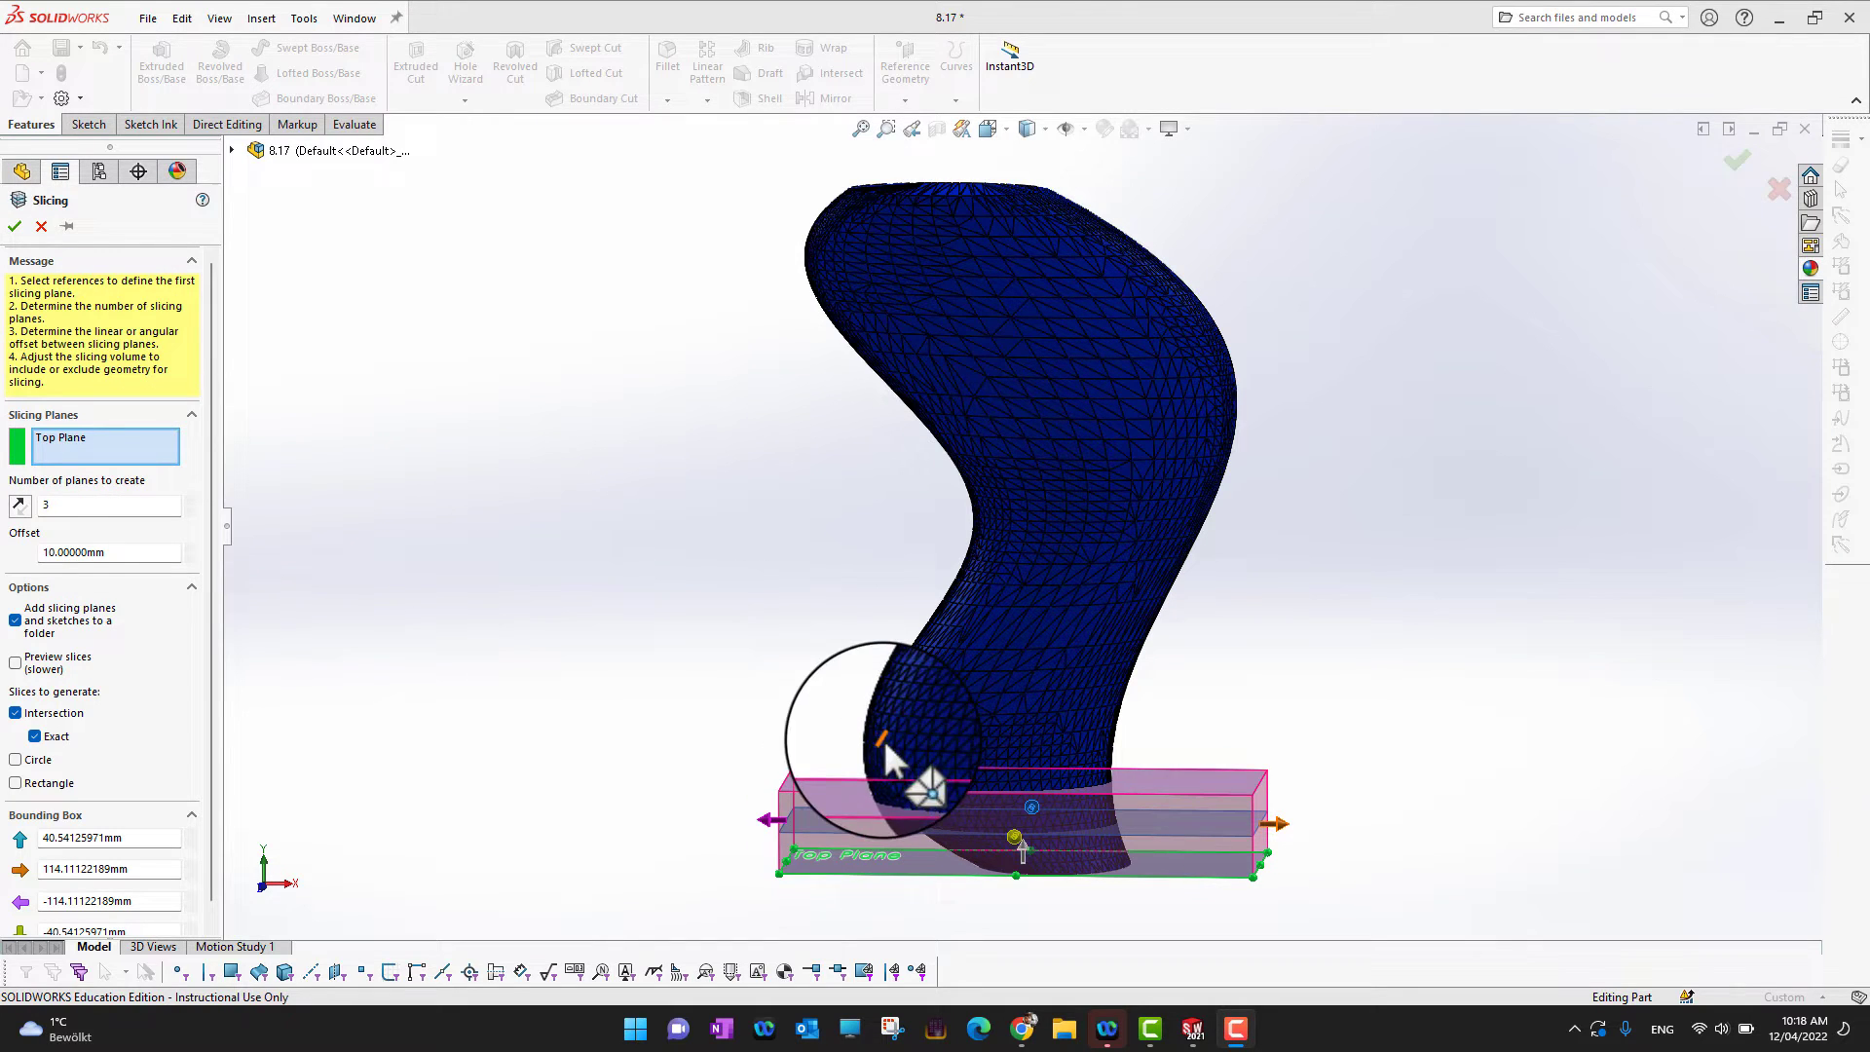
left_click(191, 503)
left_click(191, 502)
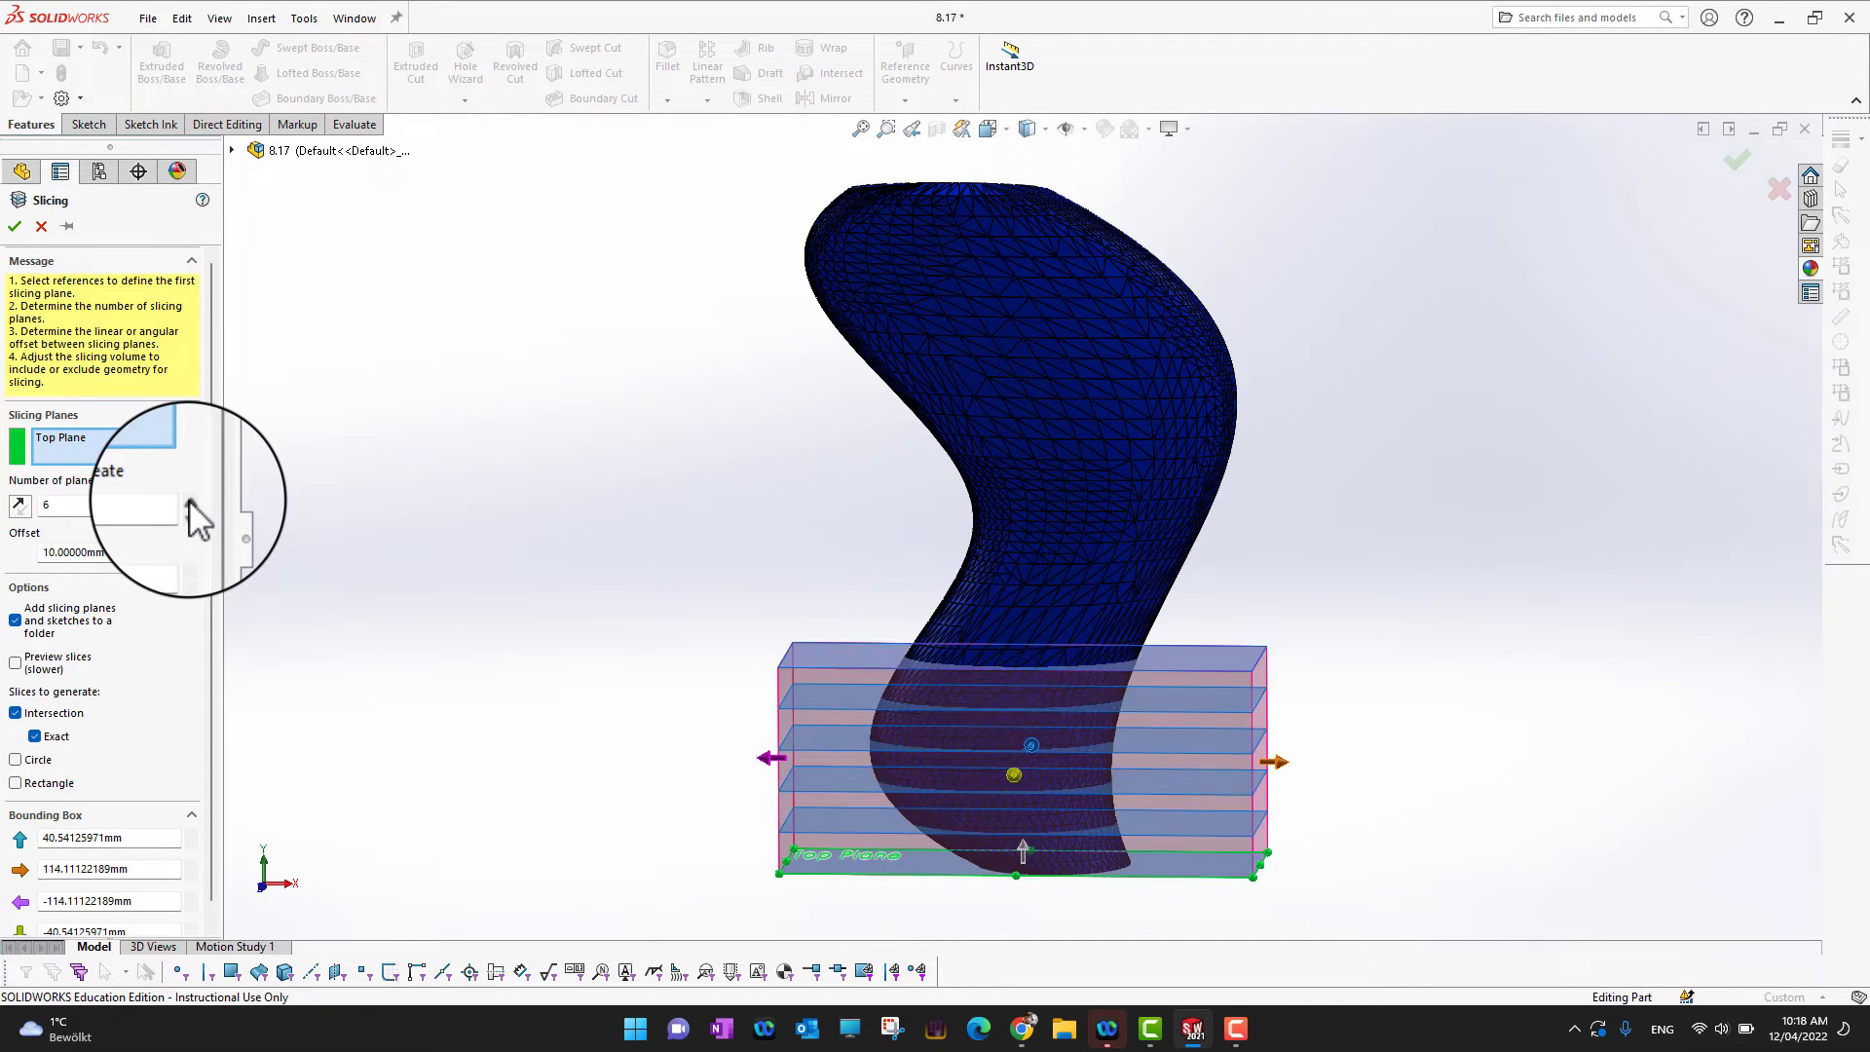
left_click(191, 502)
left_click(191, 502)
left_click(191, 503)
left_click(191, 502)
left_click(191, 503)
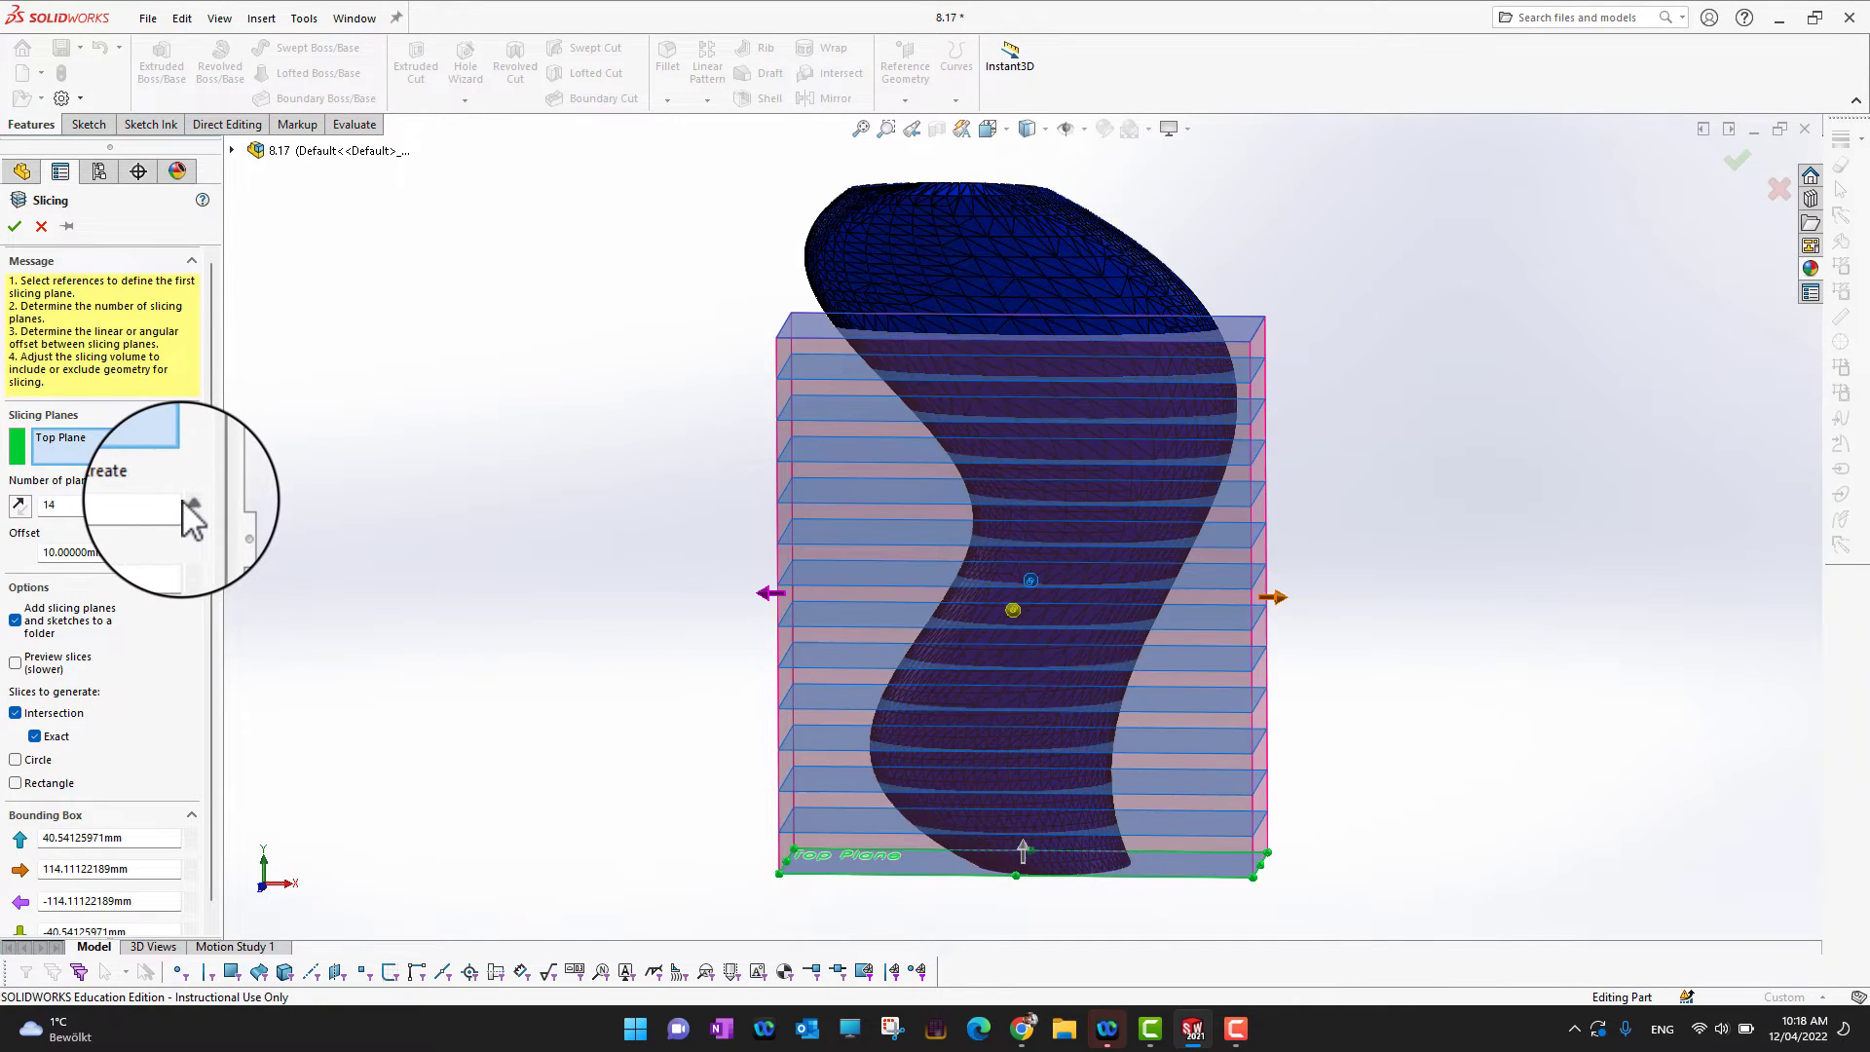
left_click(191, 503)
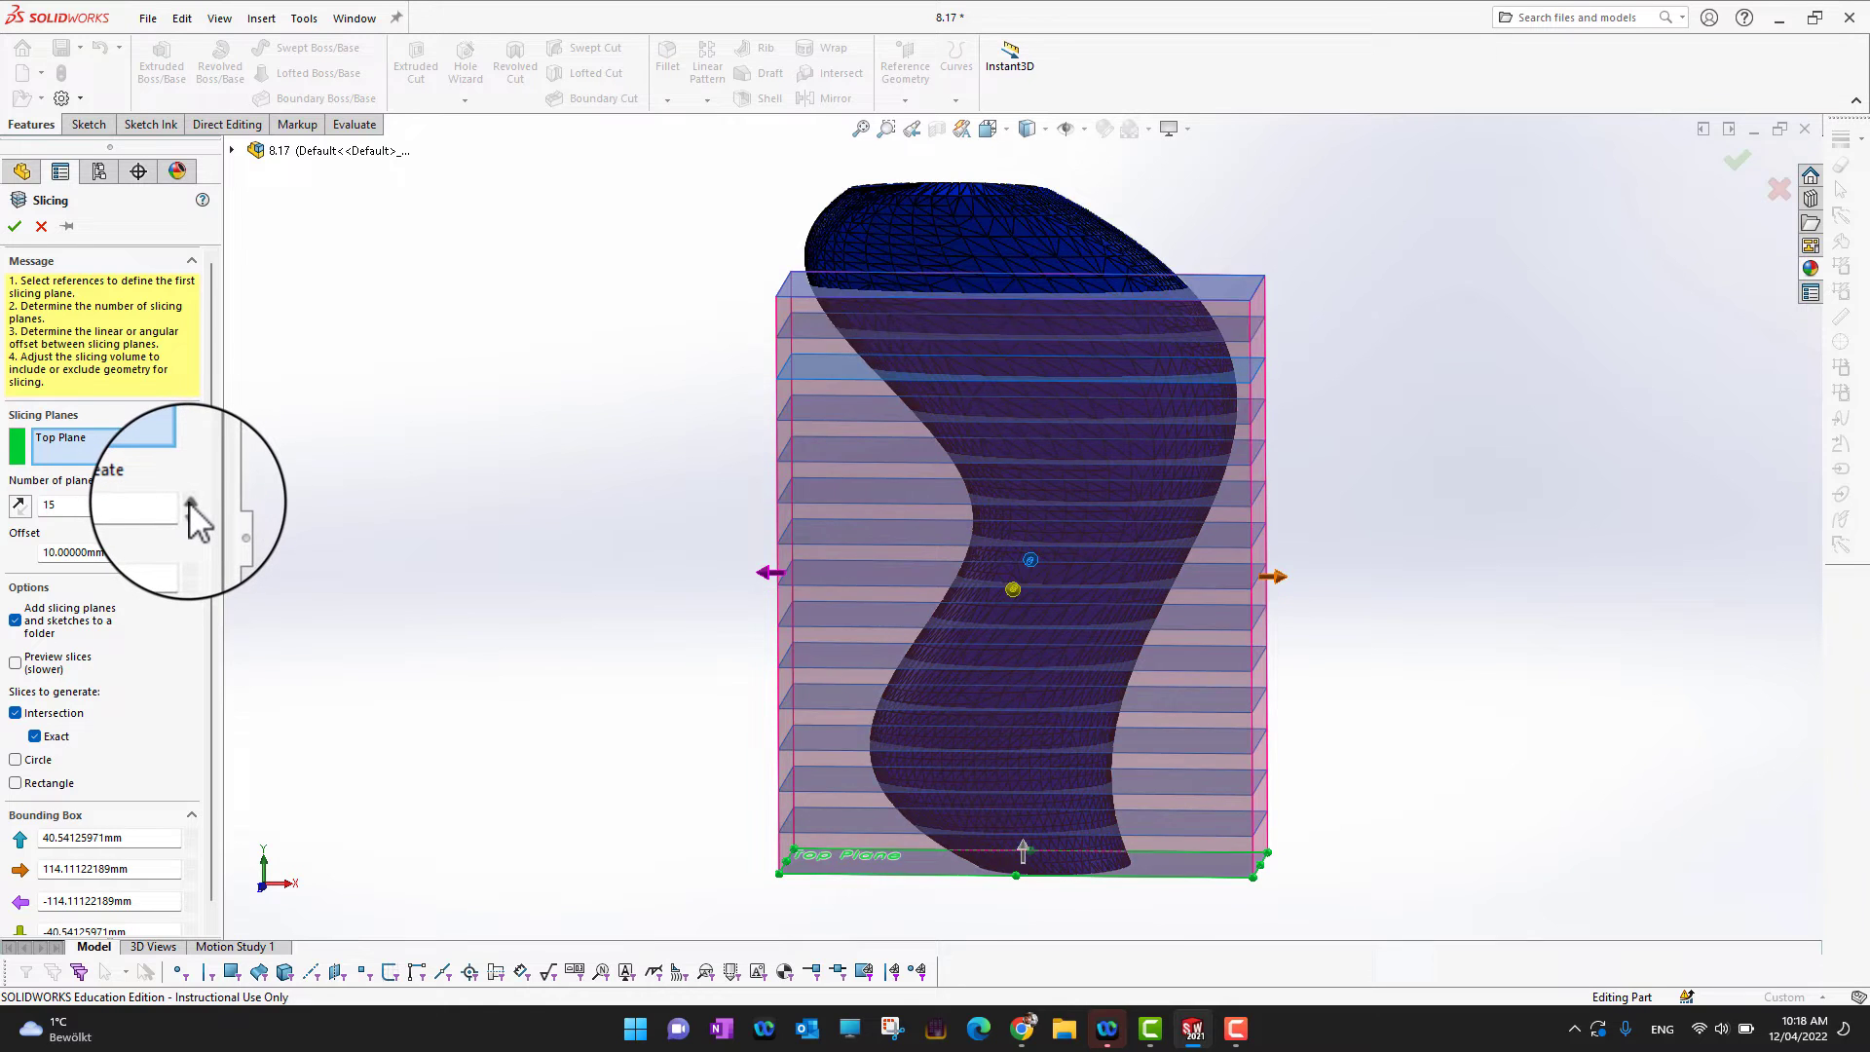
left_click(191, 502)
left_click(191, 502)
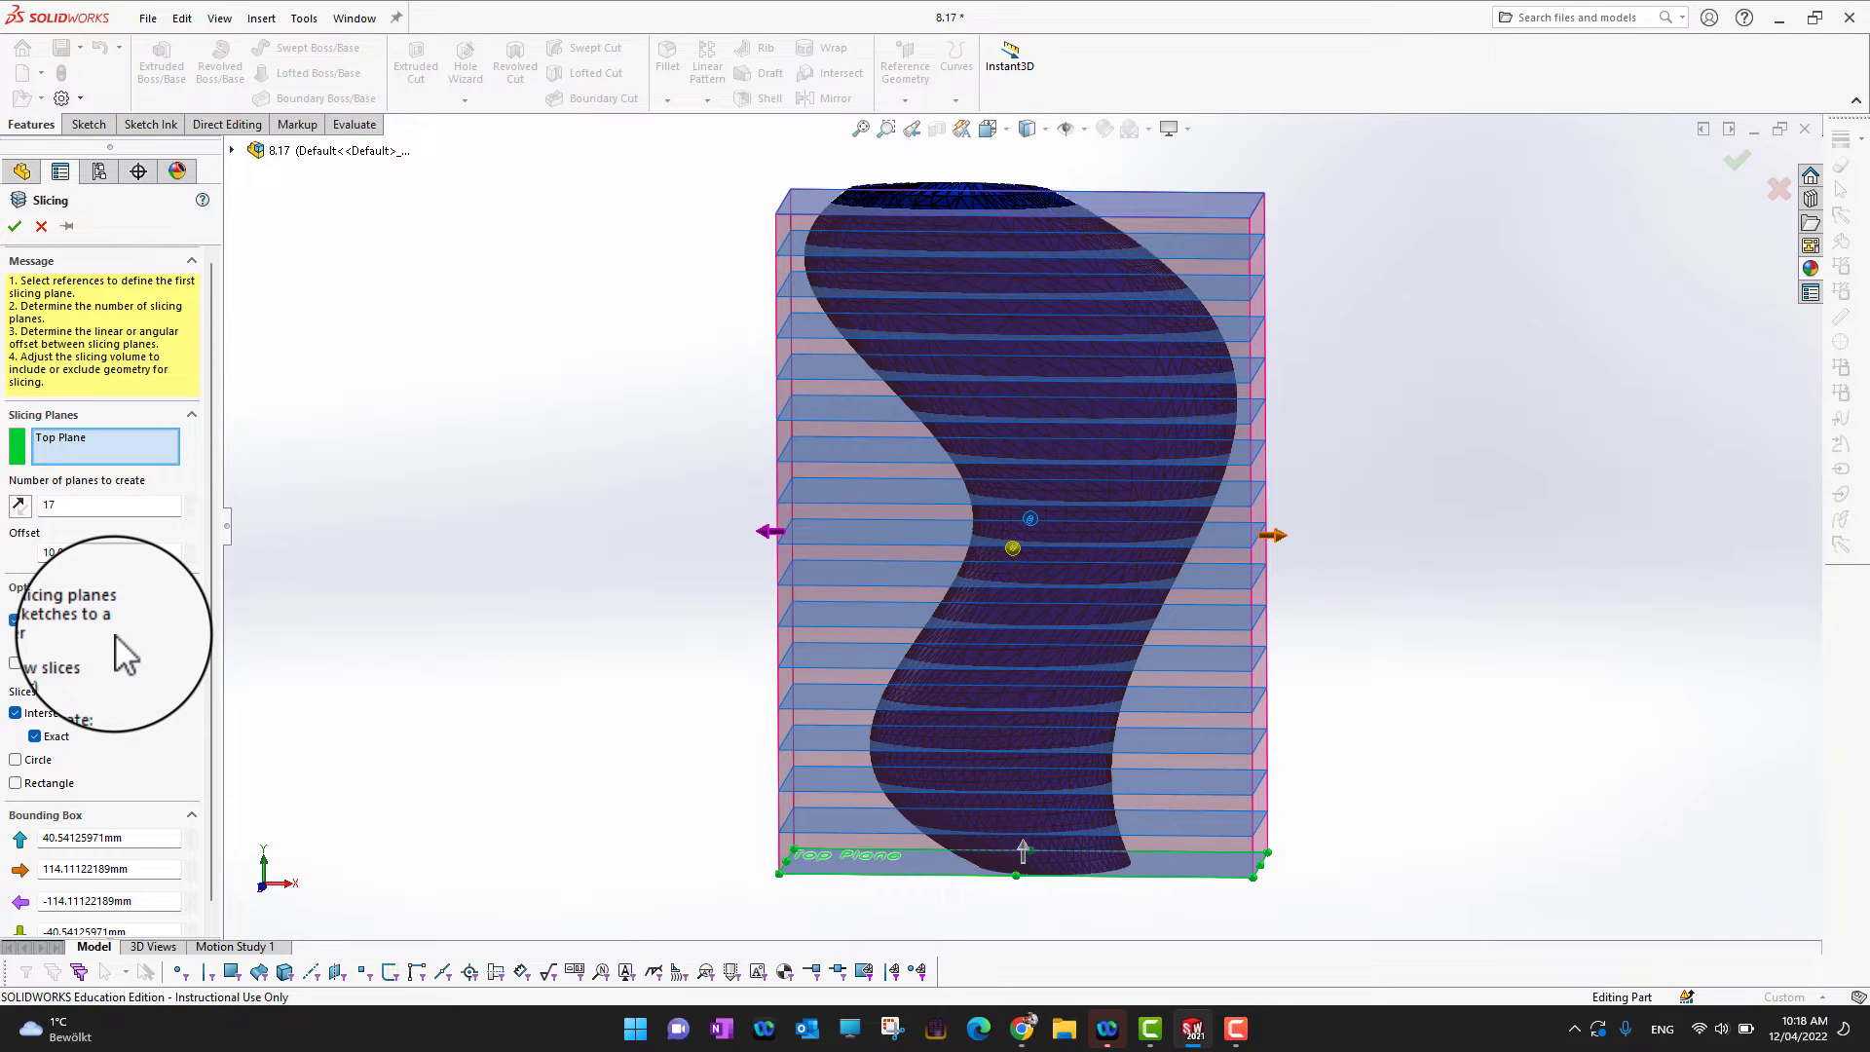
Step: Preview slice outlines, turn off exact intersection, and accept Slice1 with 17 planes
left_click(15, 663)
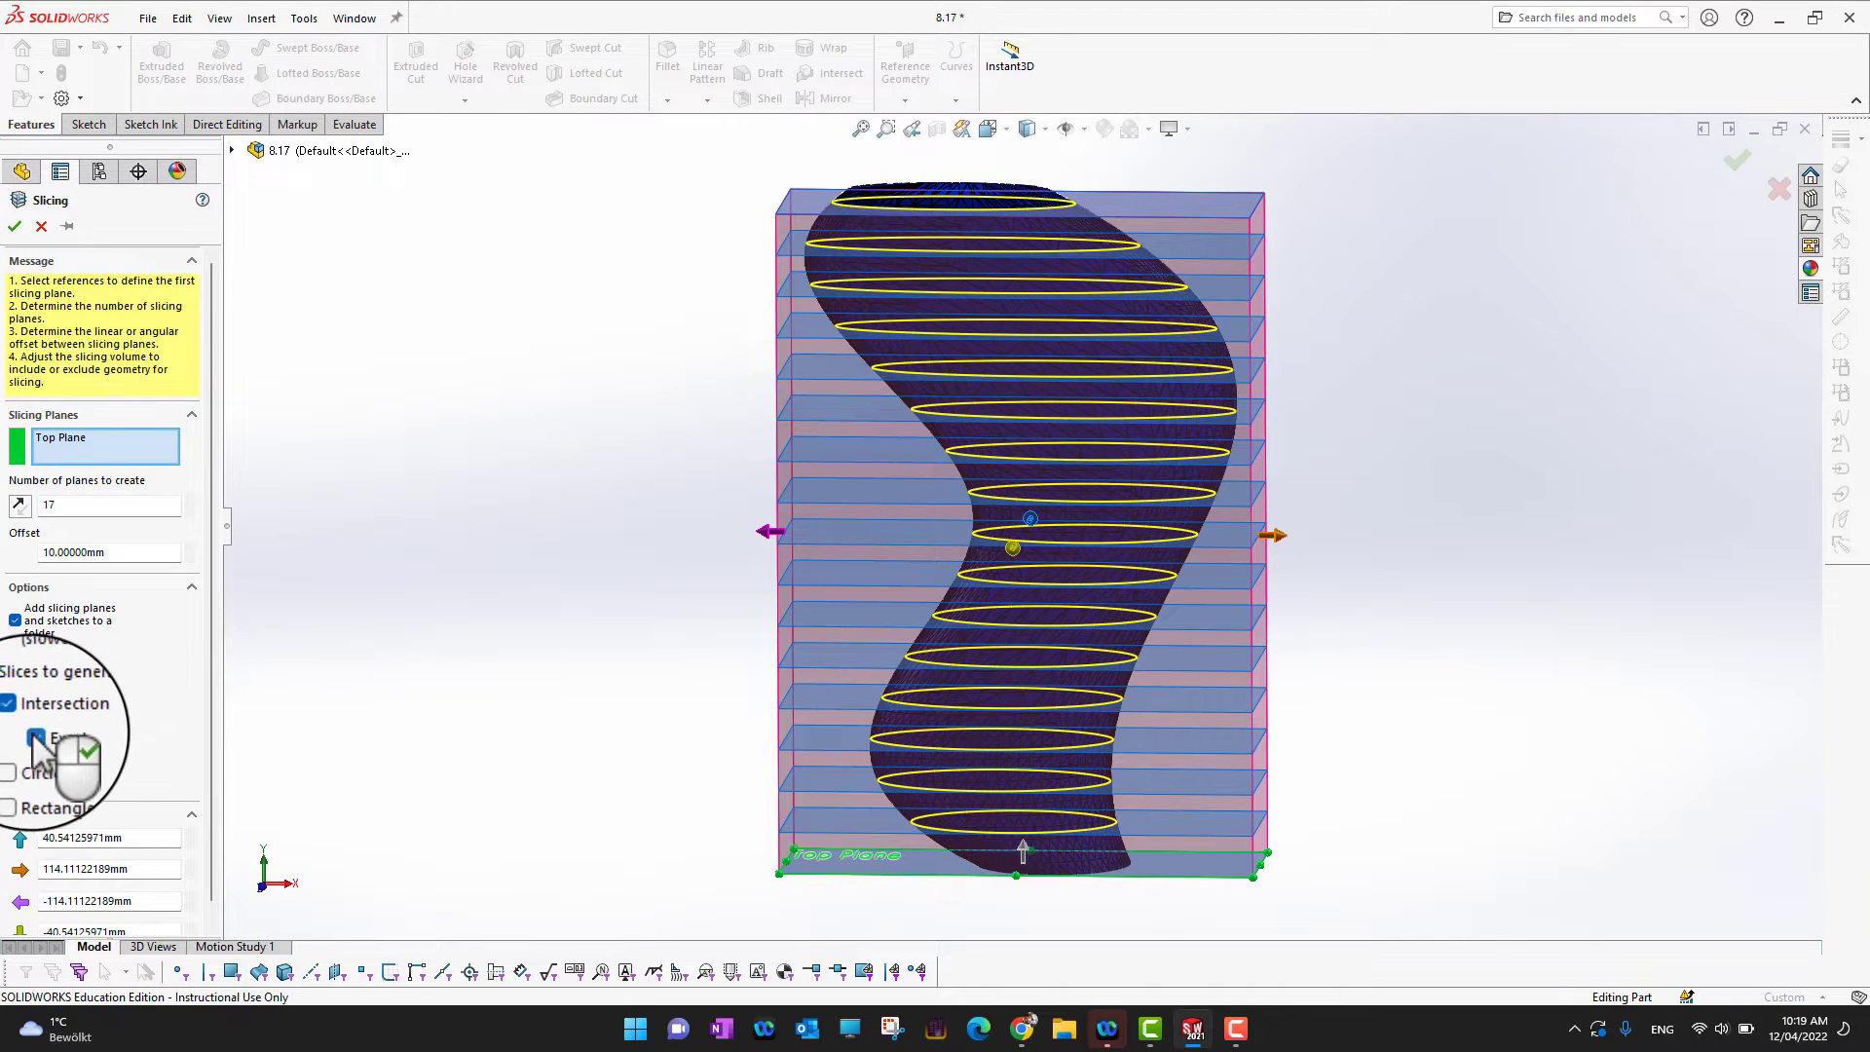
left_click(36, 737)
scroll(148, 703, "down", 1)
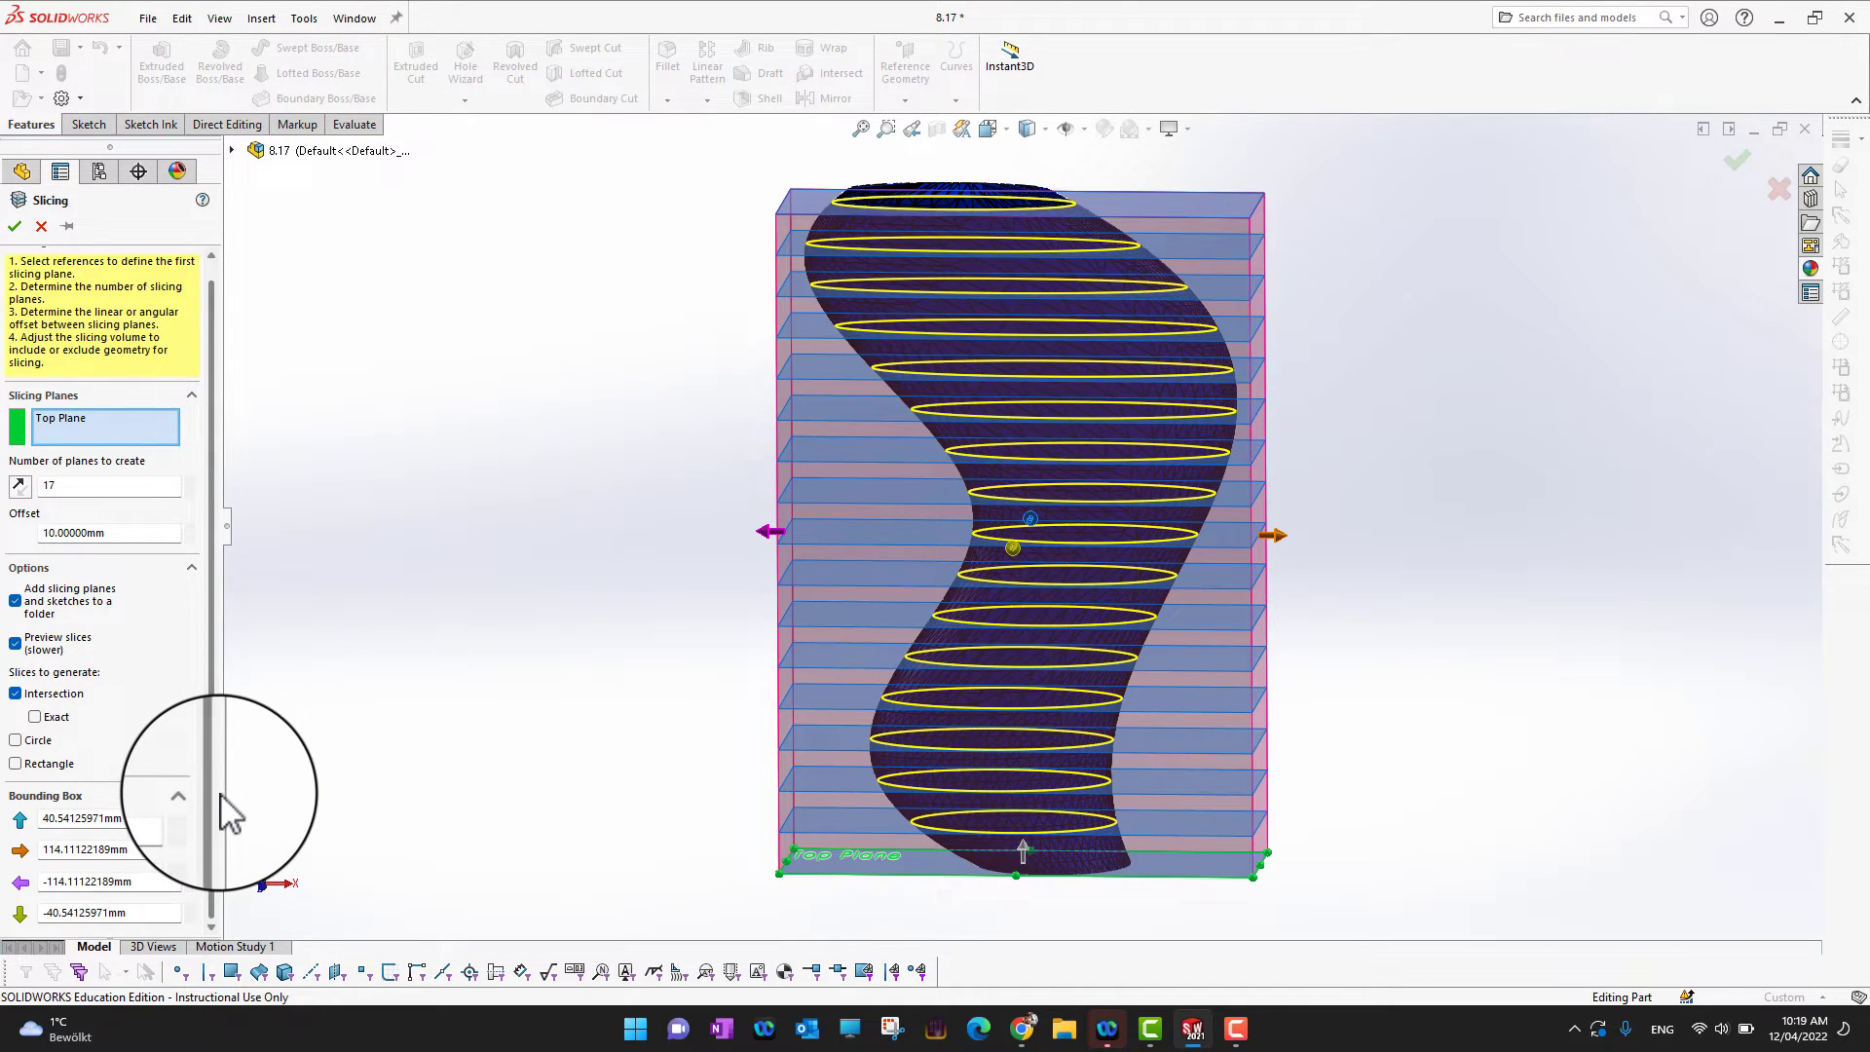
scroll(176, 750, "up", 1)
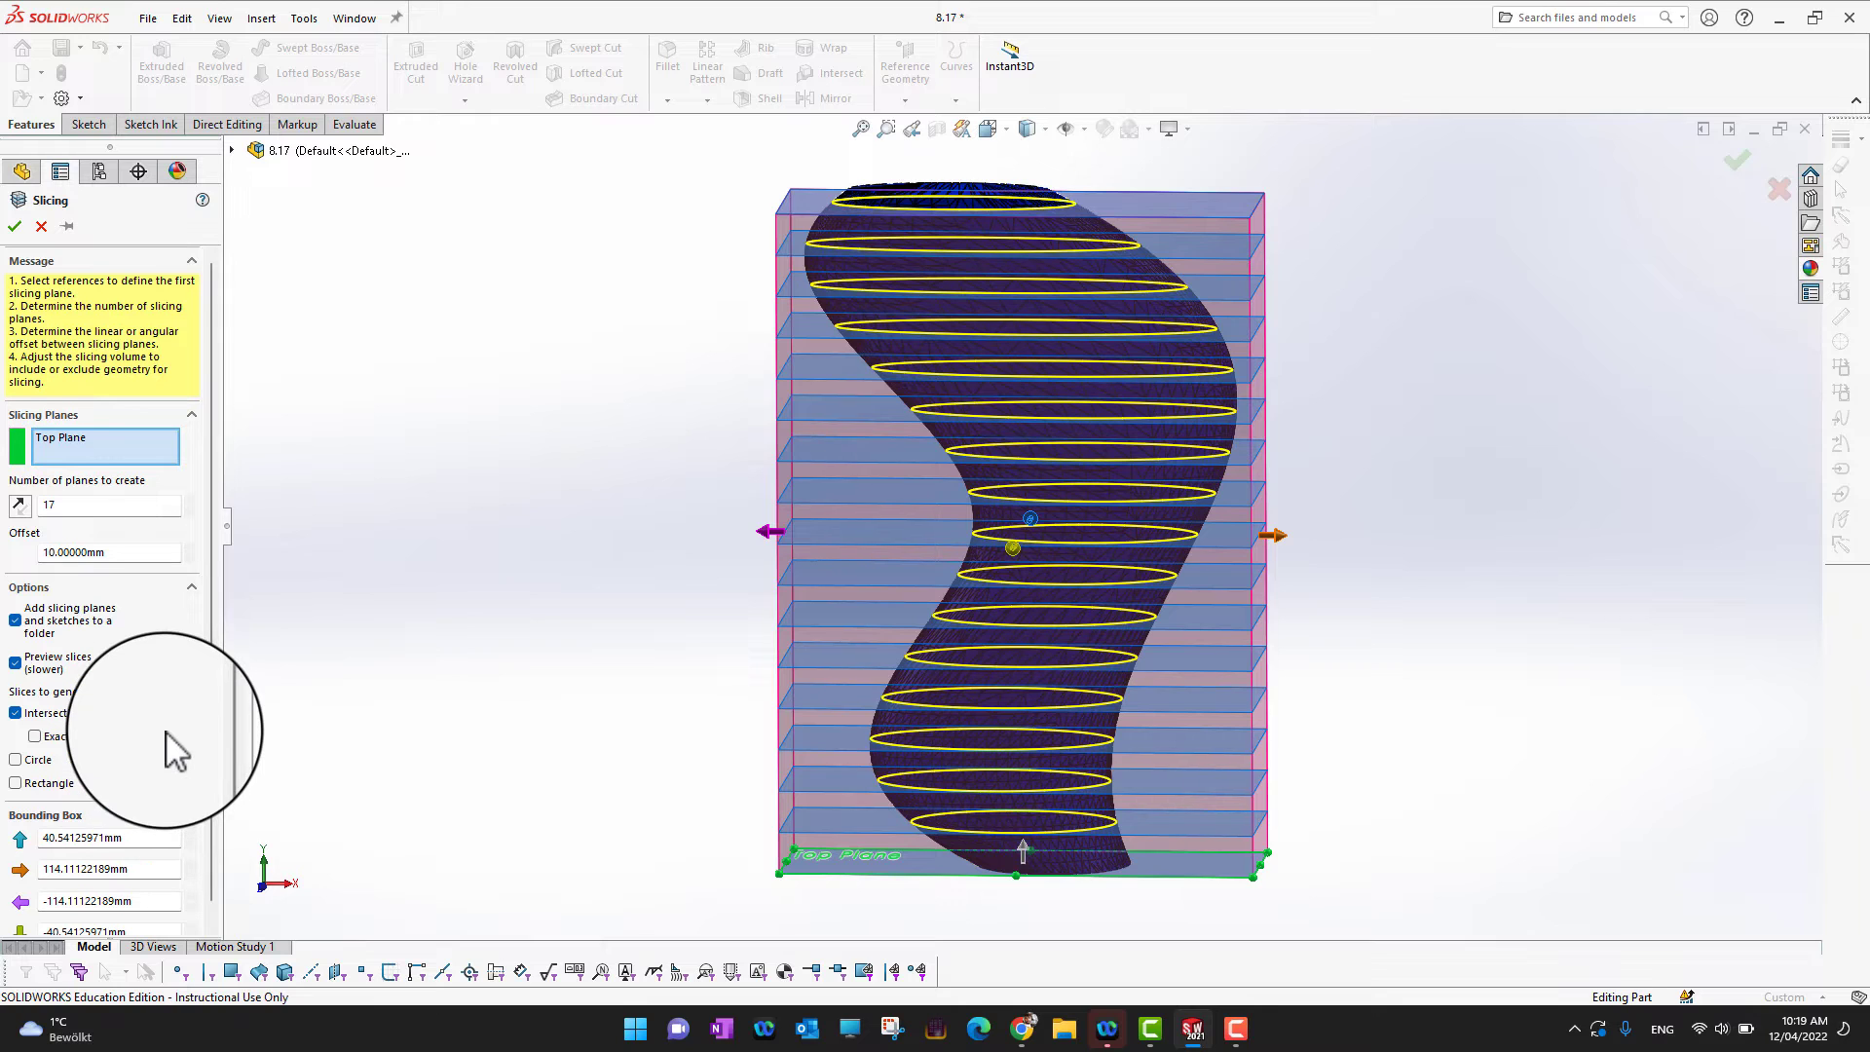
left_click(14, 224)
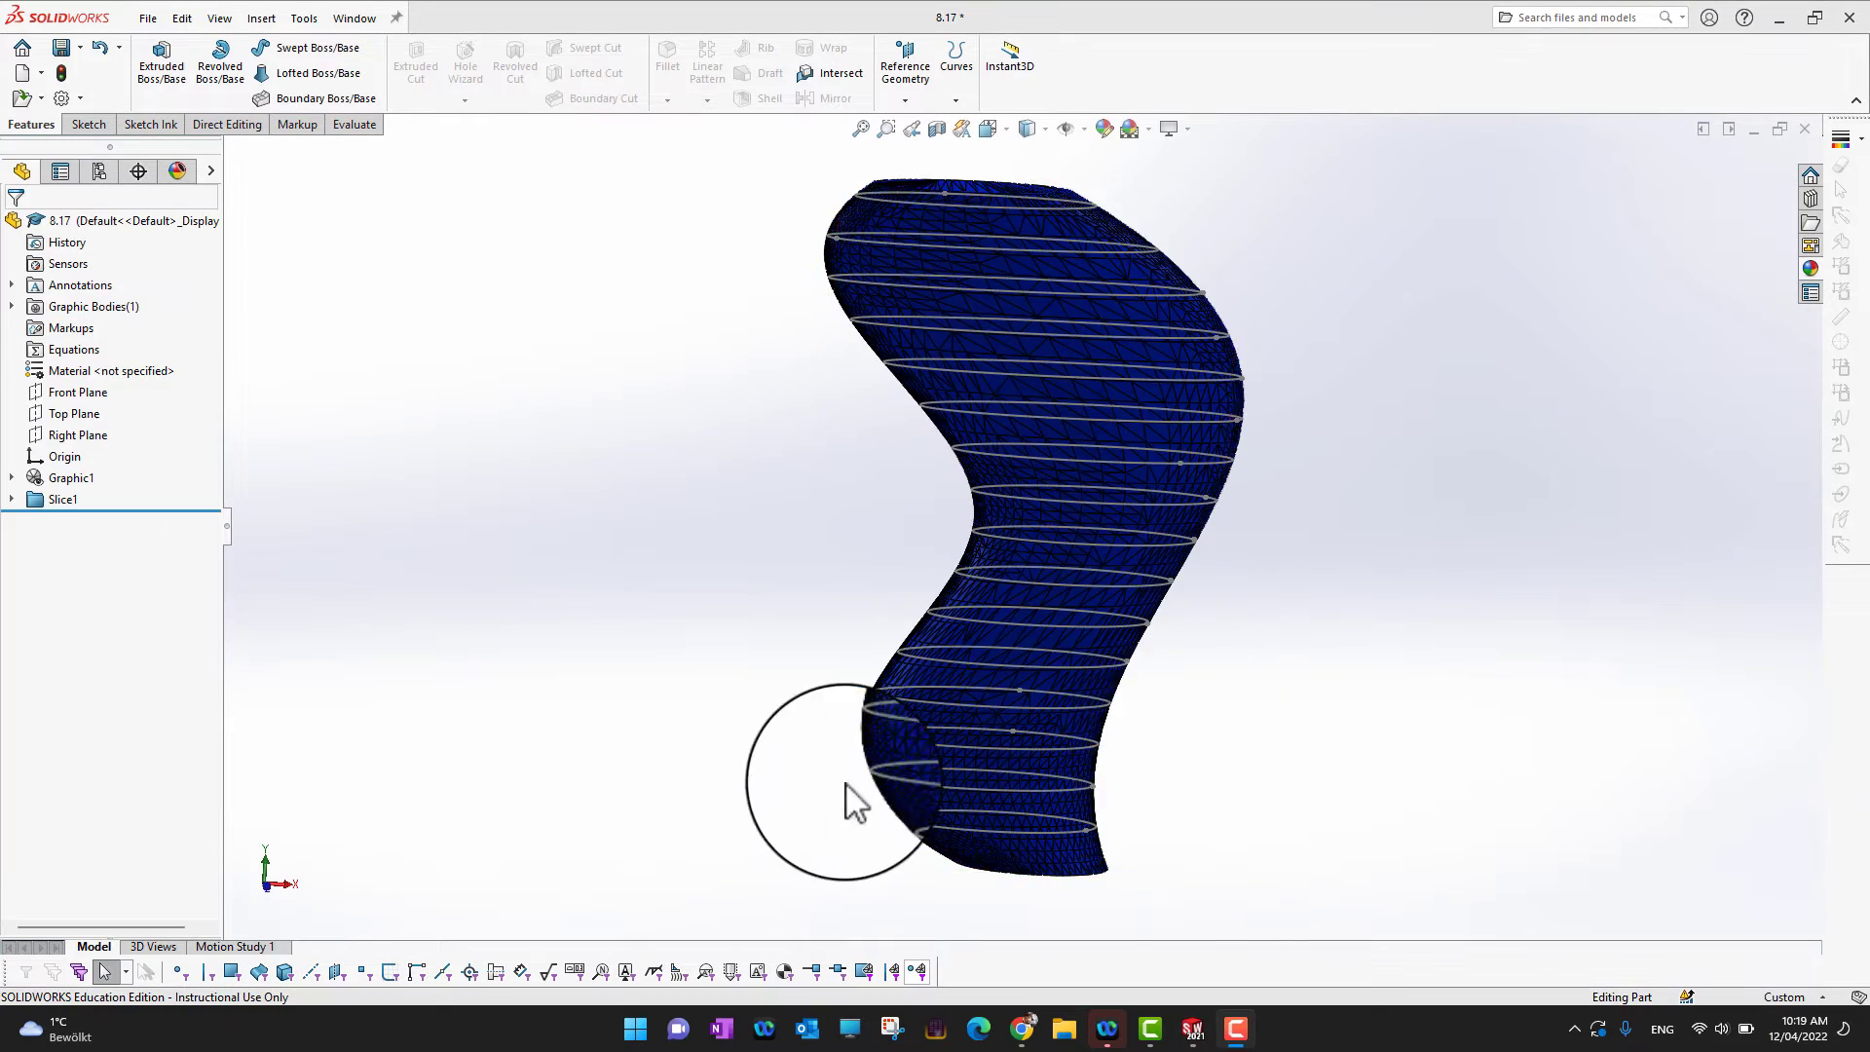
Step: Expand Slice1 and Ctrl-select Sketch1 through Sketch16 as loft profiles
middle_click_drag(1431, 809, 1419, 693)
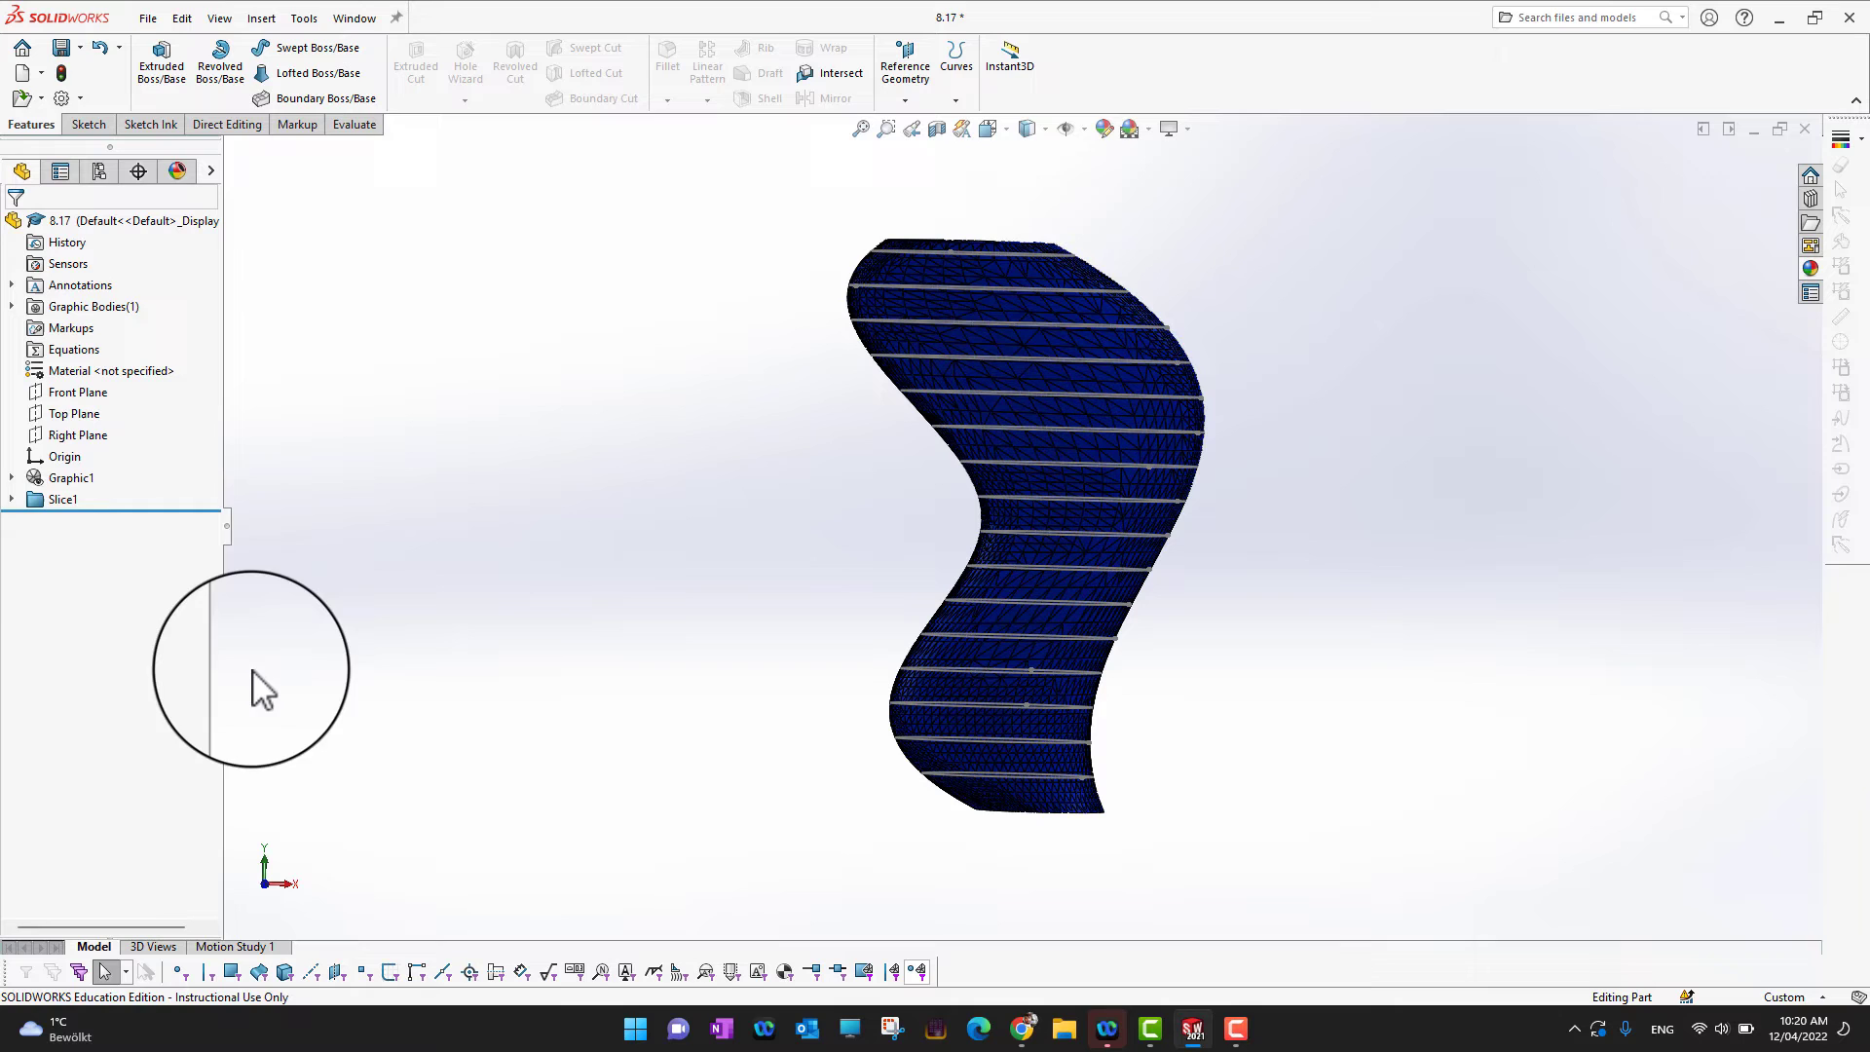
left_click(12, 499)
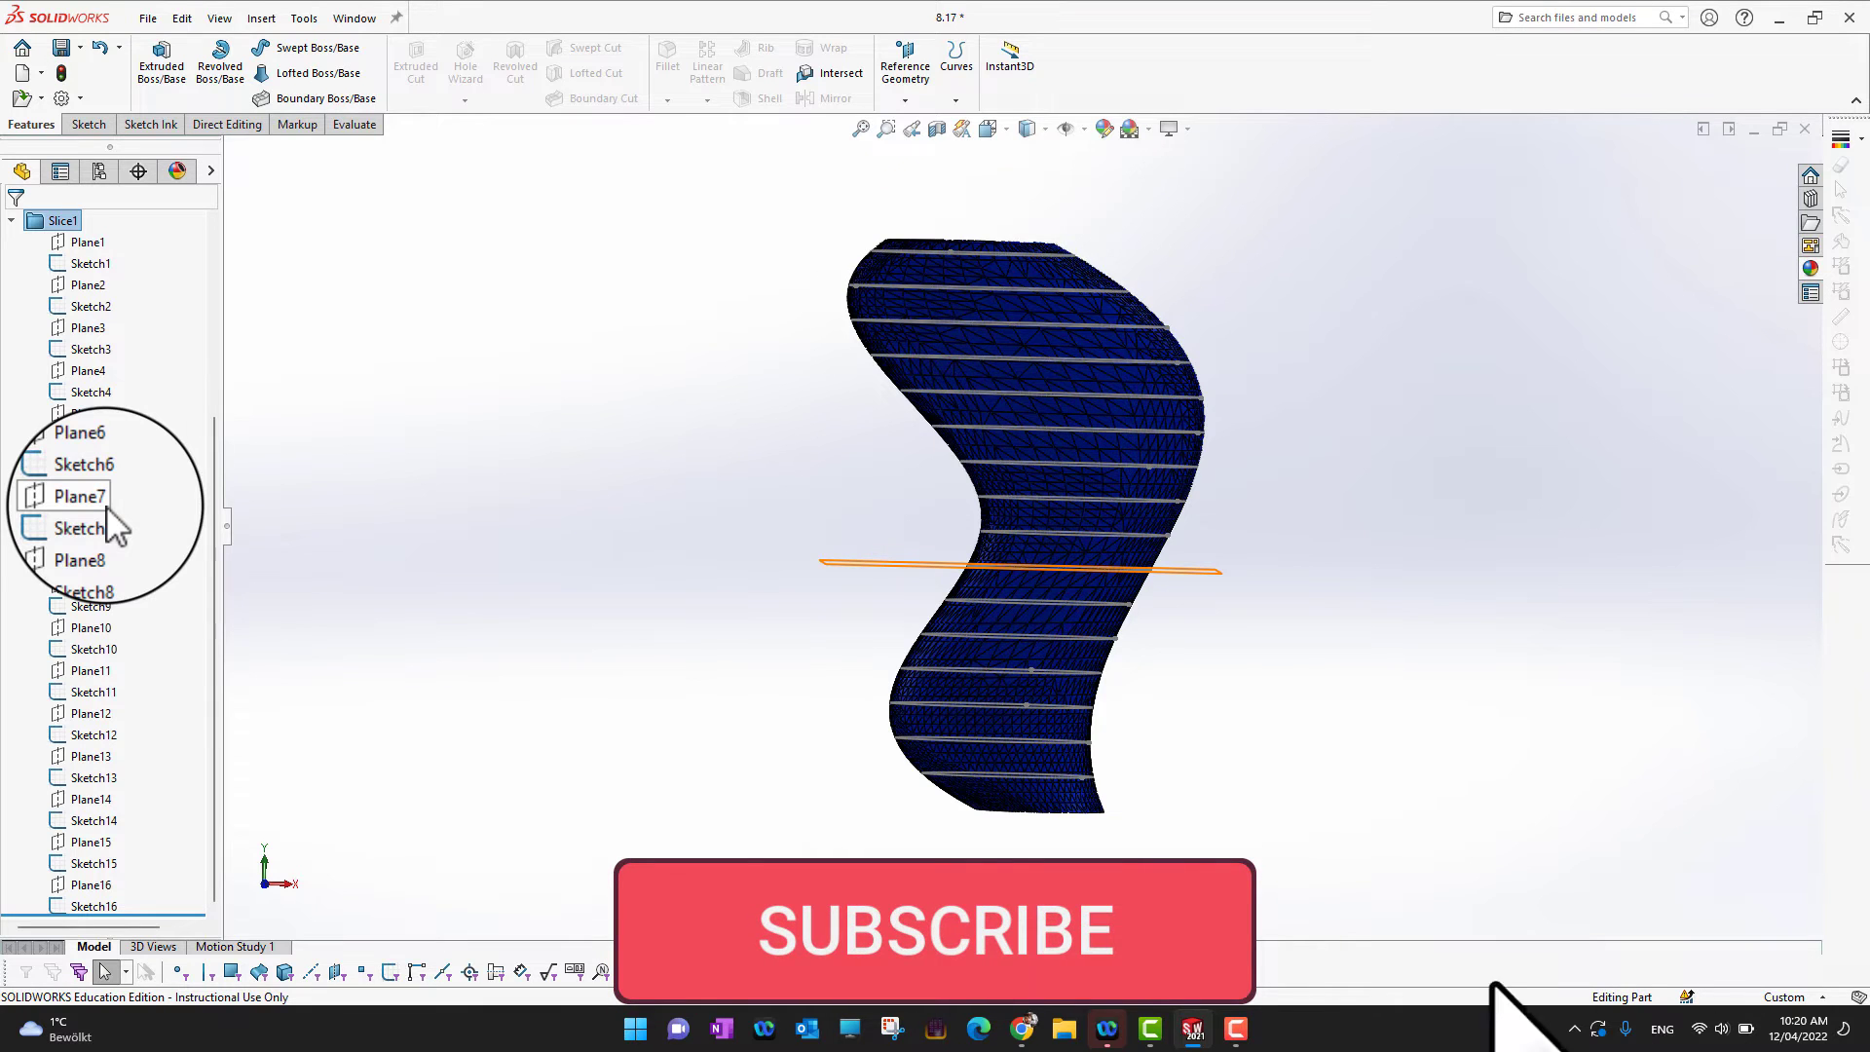
left_click(78, 264)
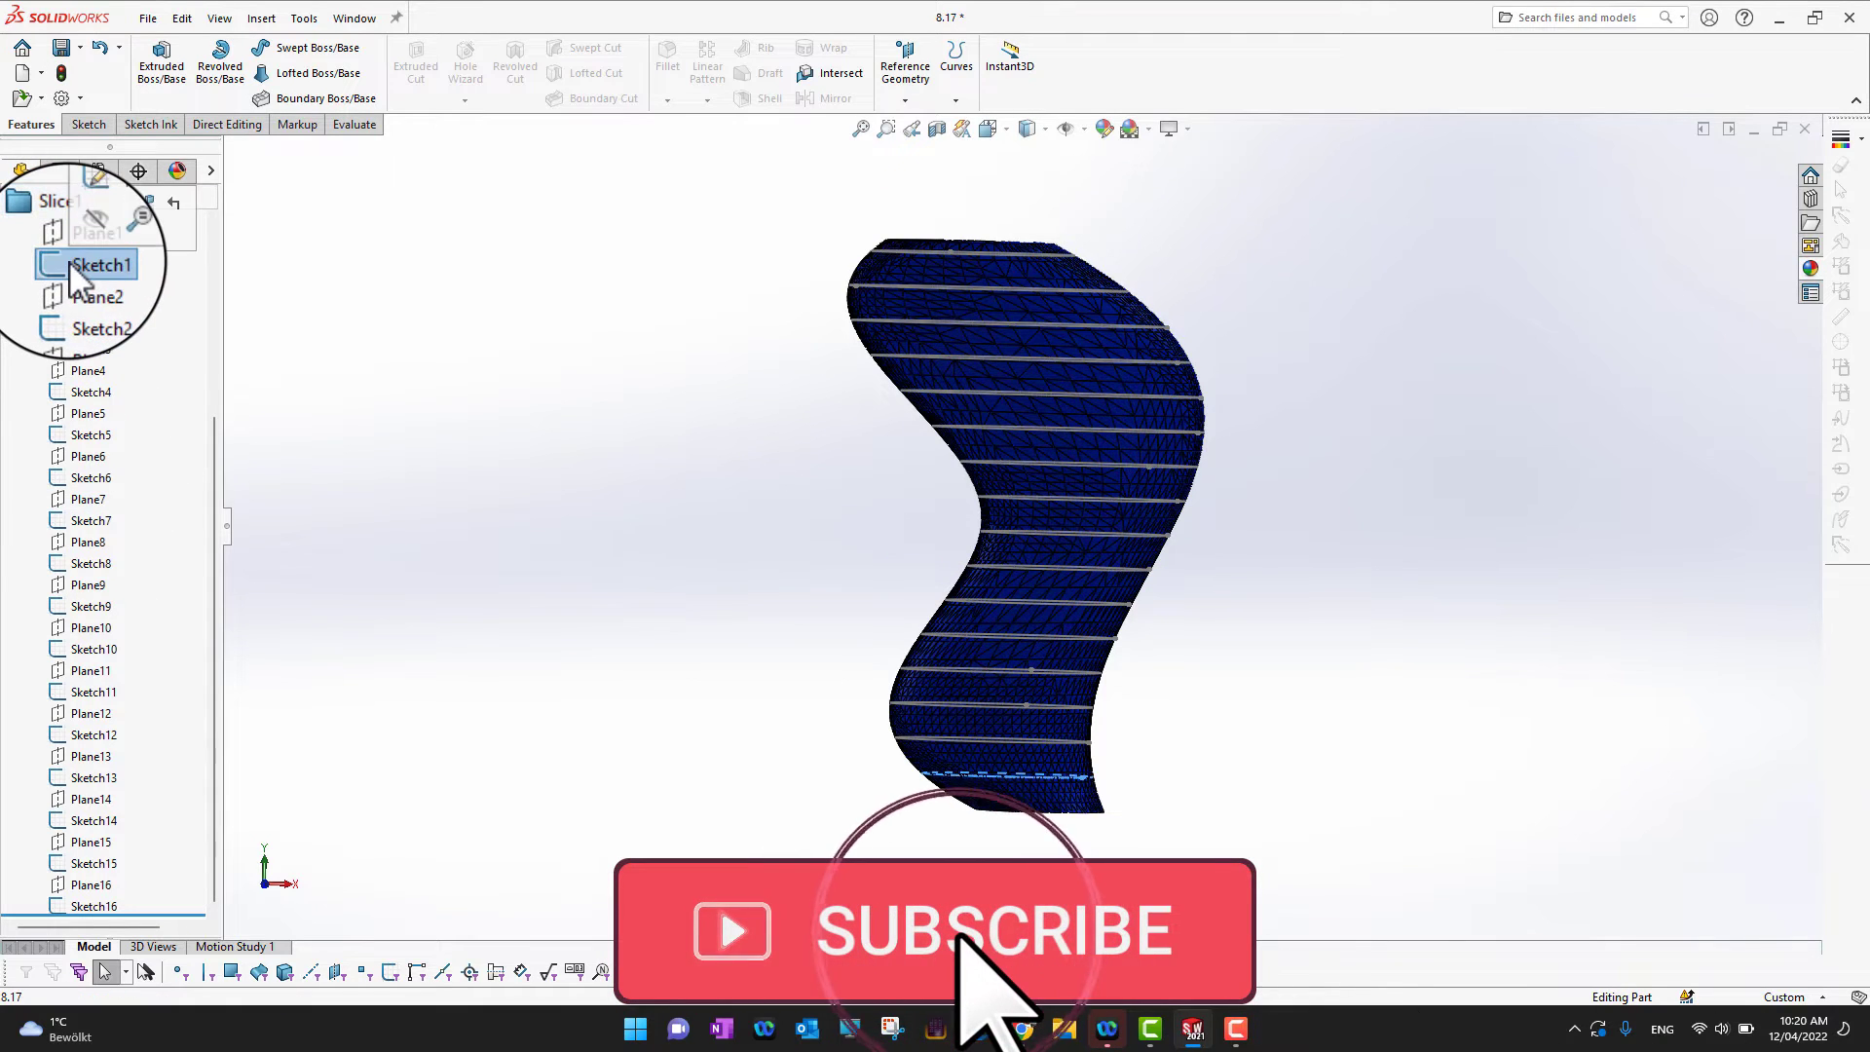
left_click(78, 305, "ctrl")
left_click(83, 348, "ctrl")
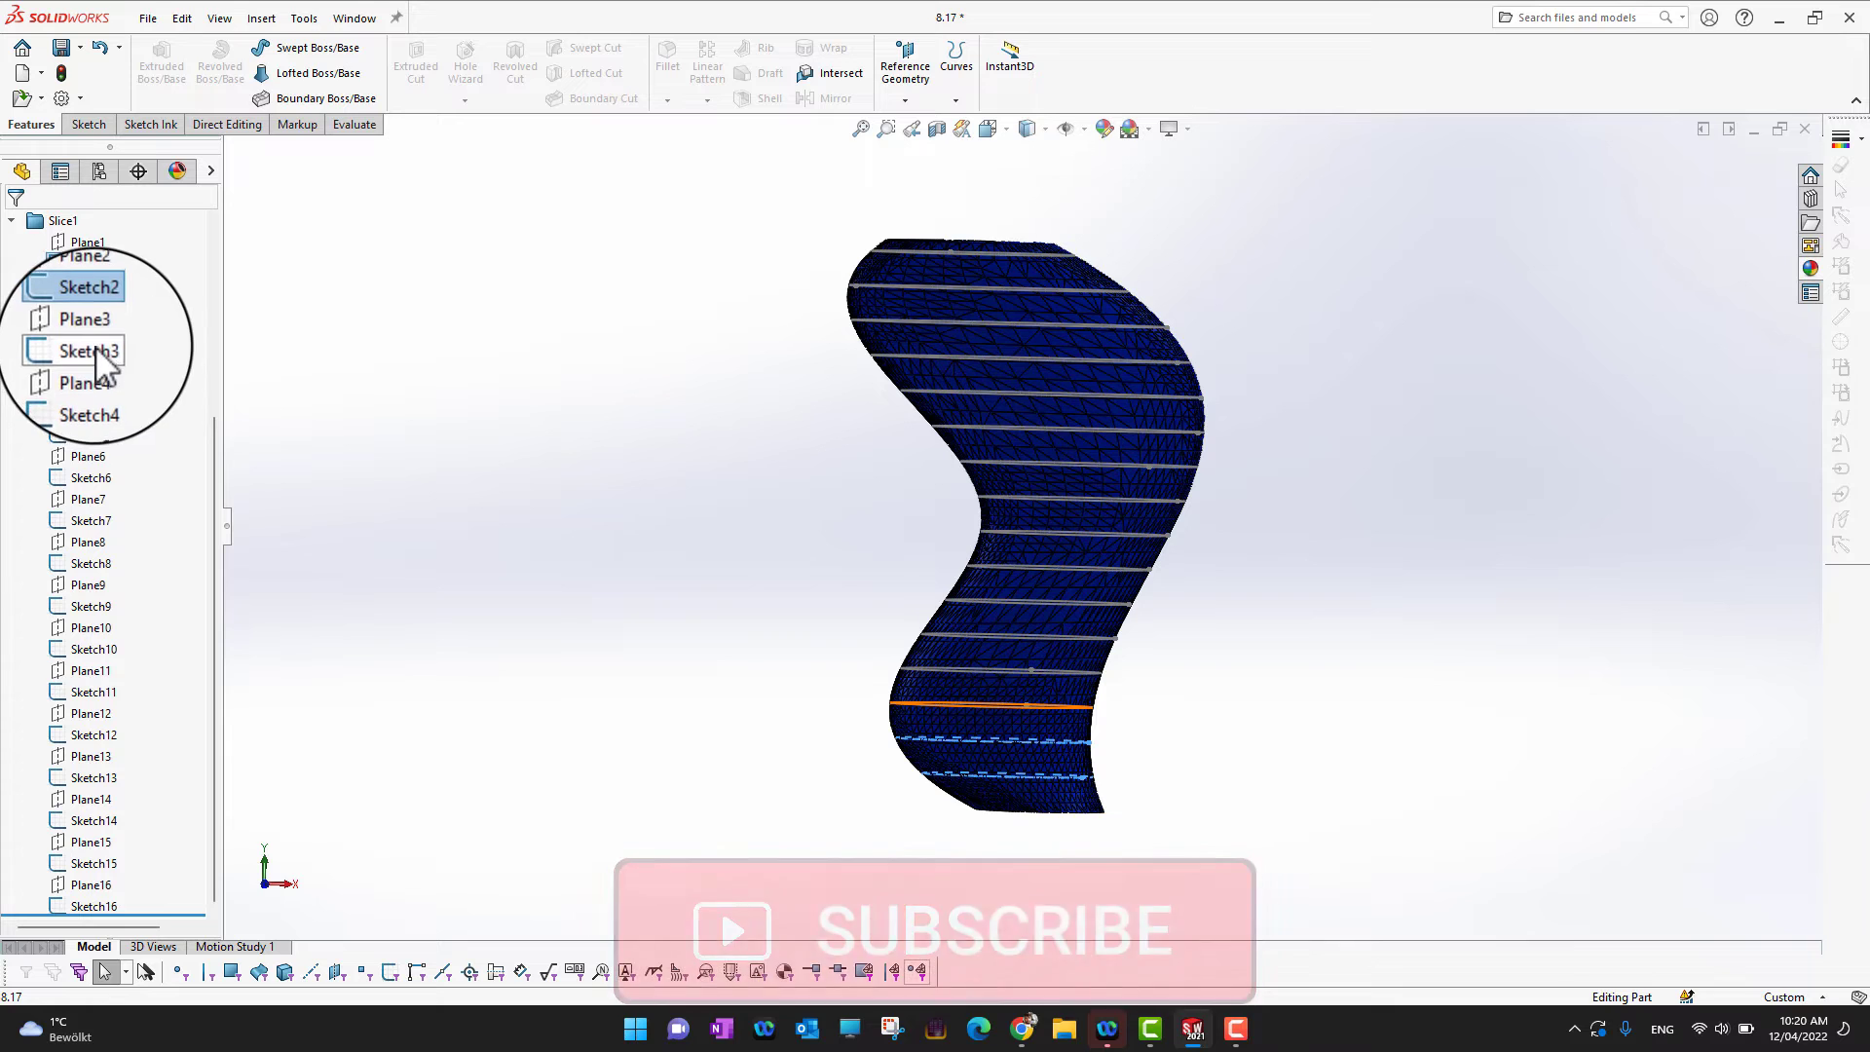
left_click(86, 392, "ctrl")
left_click(86, 434, "ctrl")
left_click(85, 478, "ctrl")
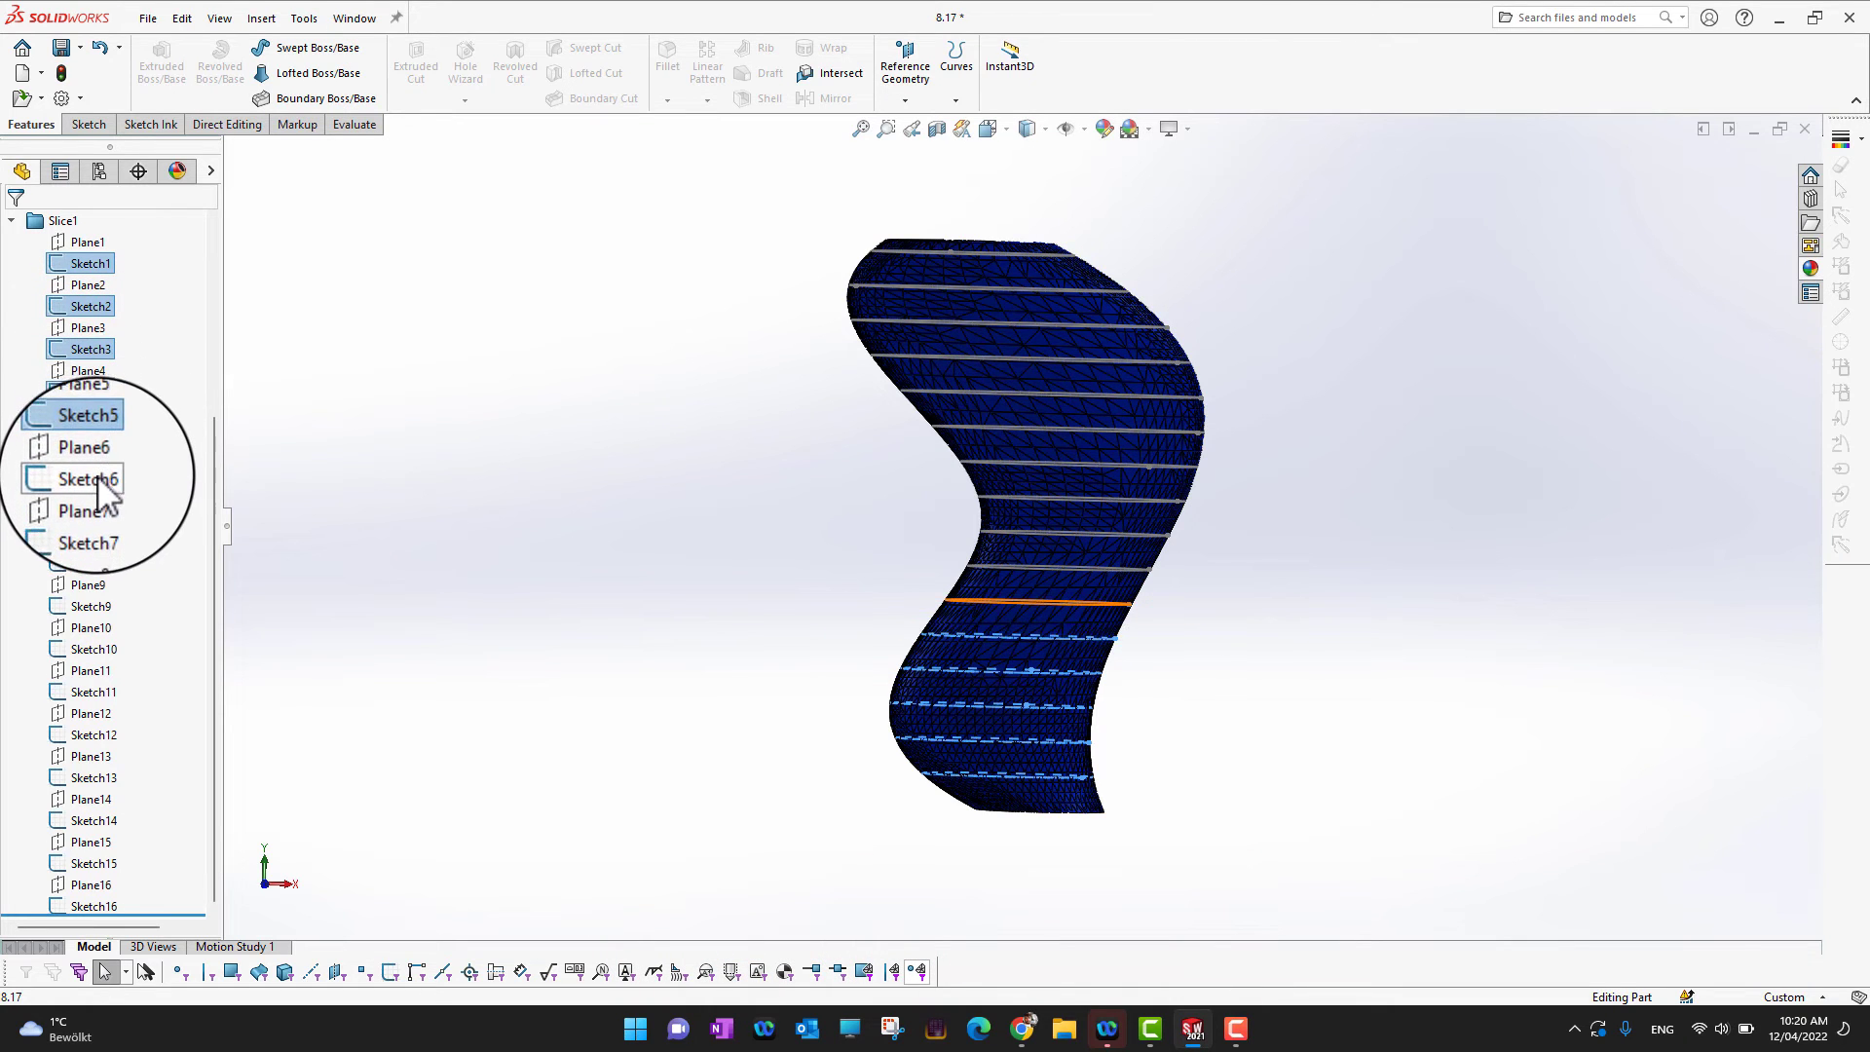
left_click(90, 520, "ctrl")
left_click(90, 563, "ctrl")
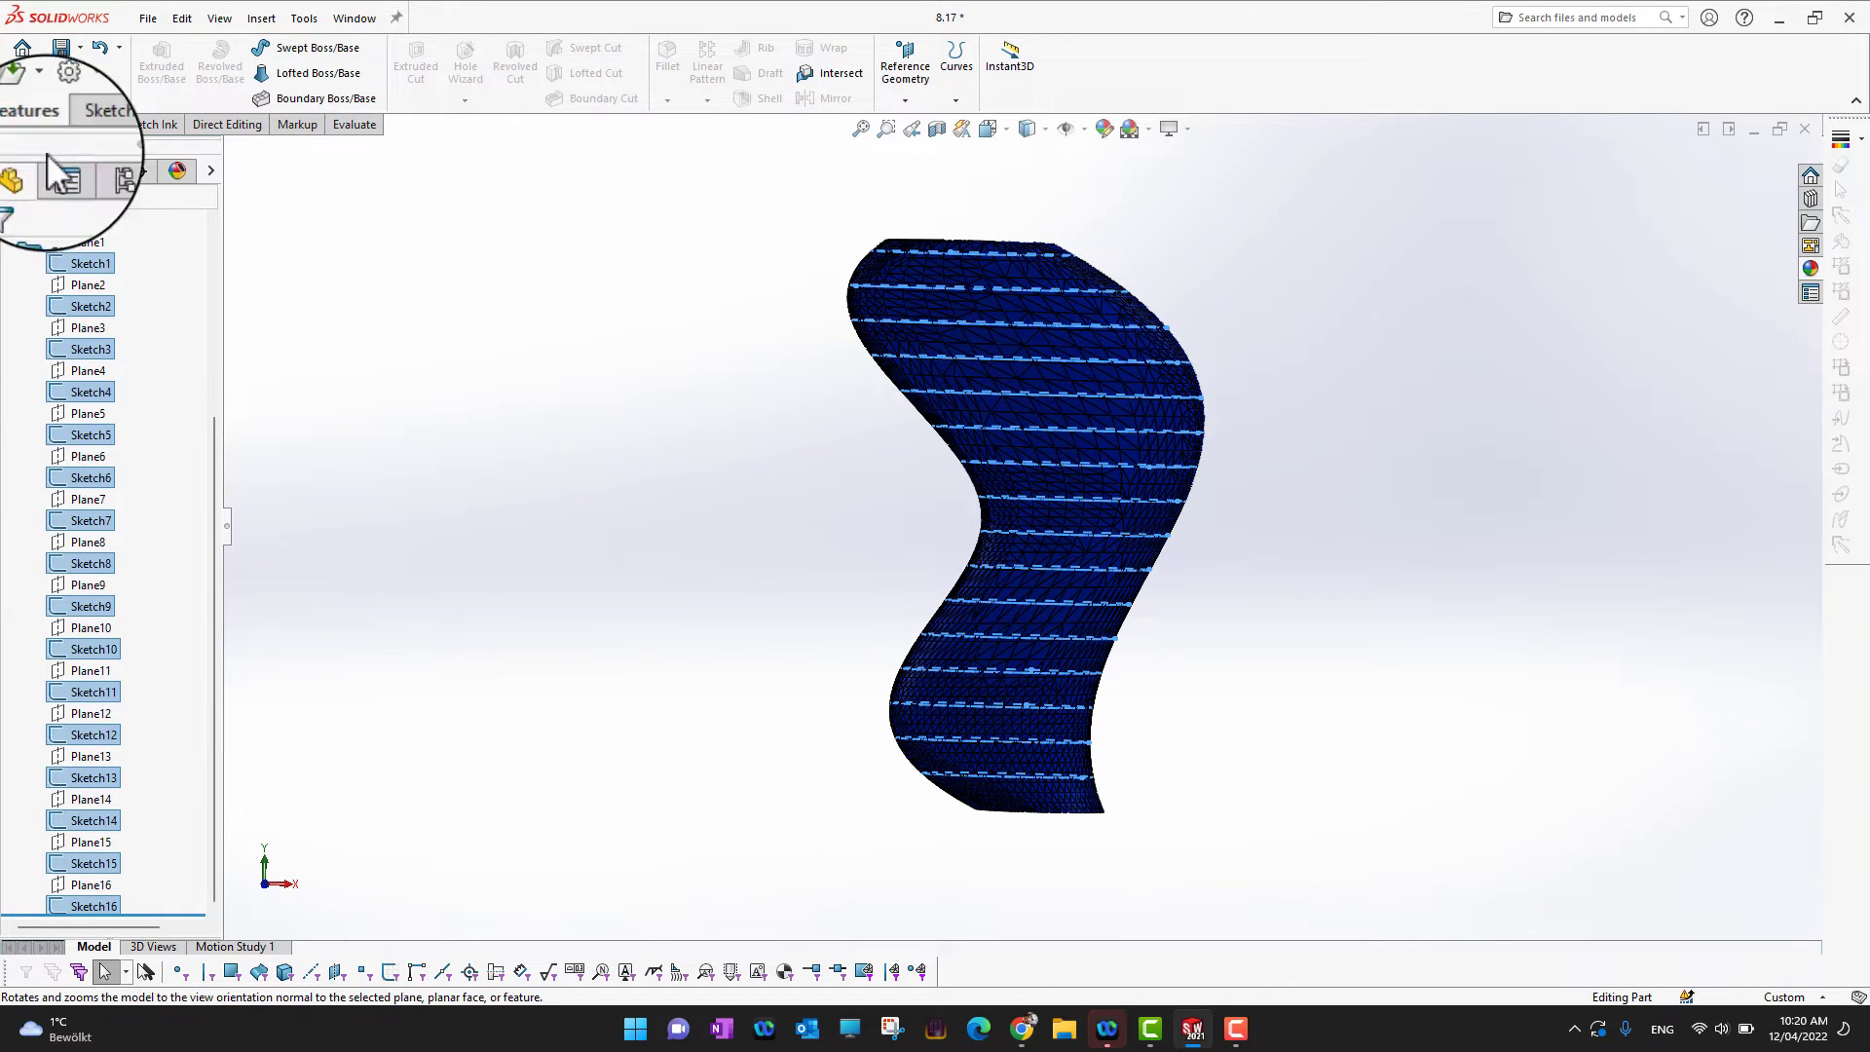
Step: Loft through Sketch1–Sketch16 and align the top profile's connector point to untwist it
left_click(338, 84)
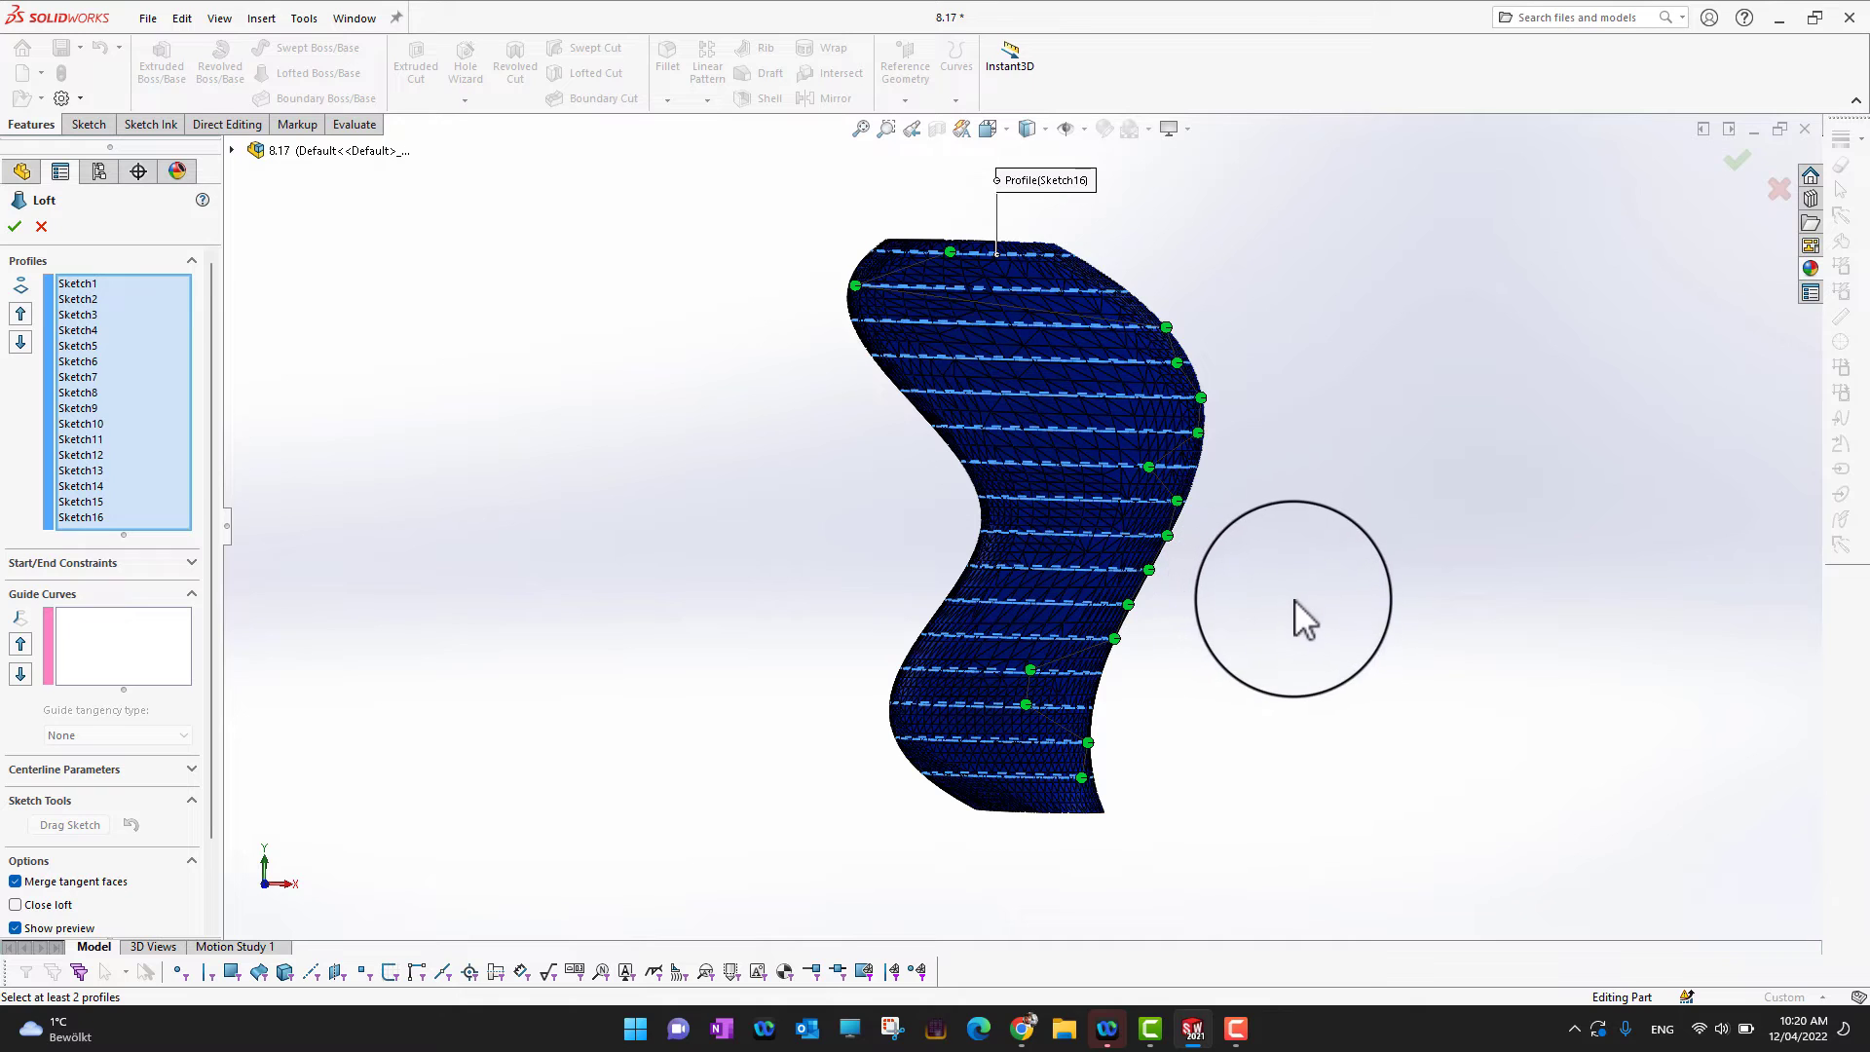
middle_click_drag(1294, 613, 1388, 535)
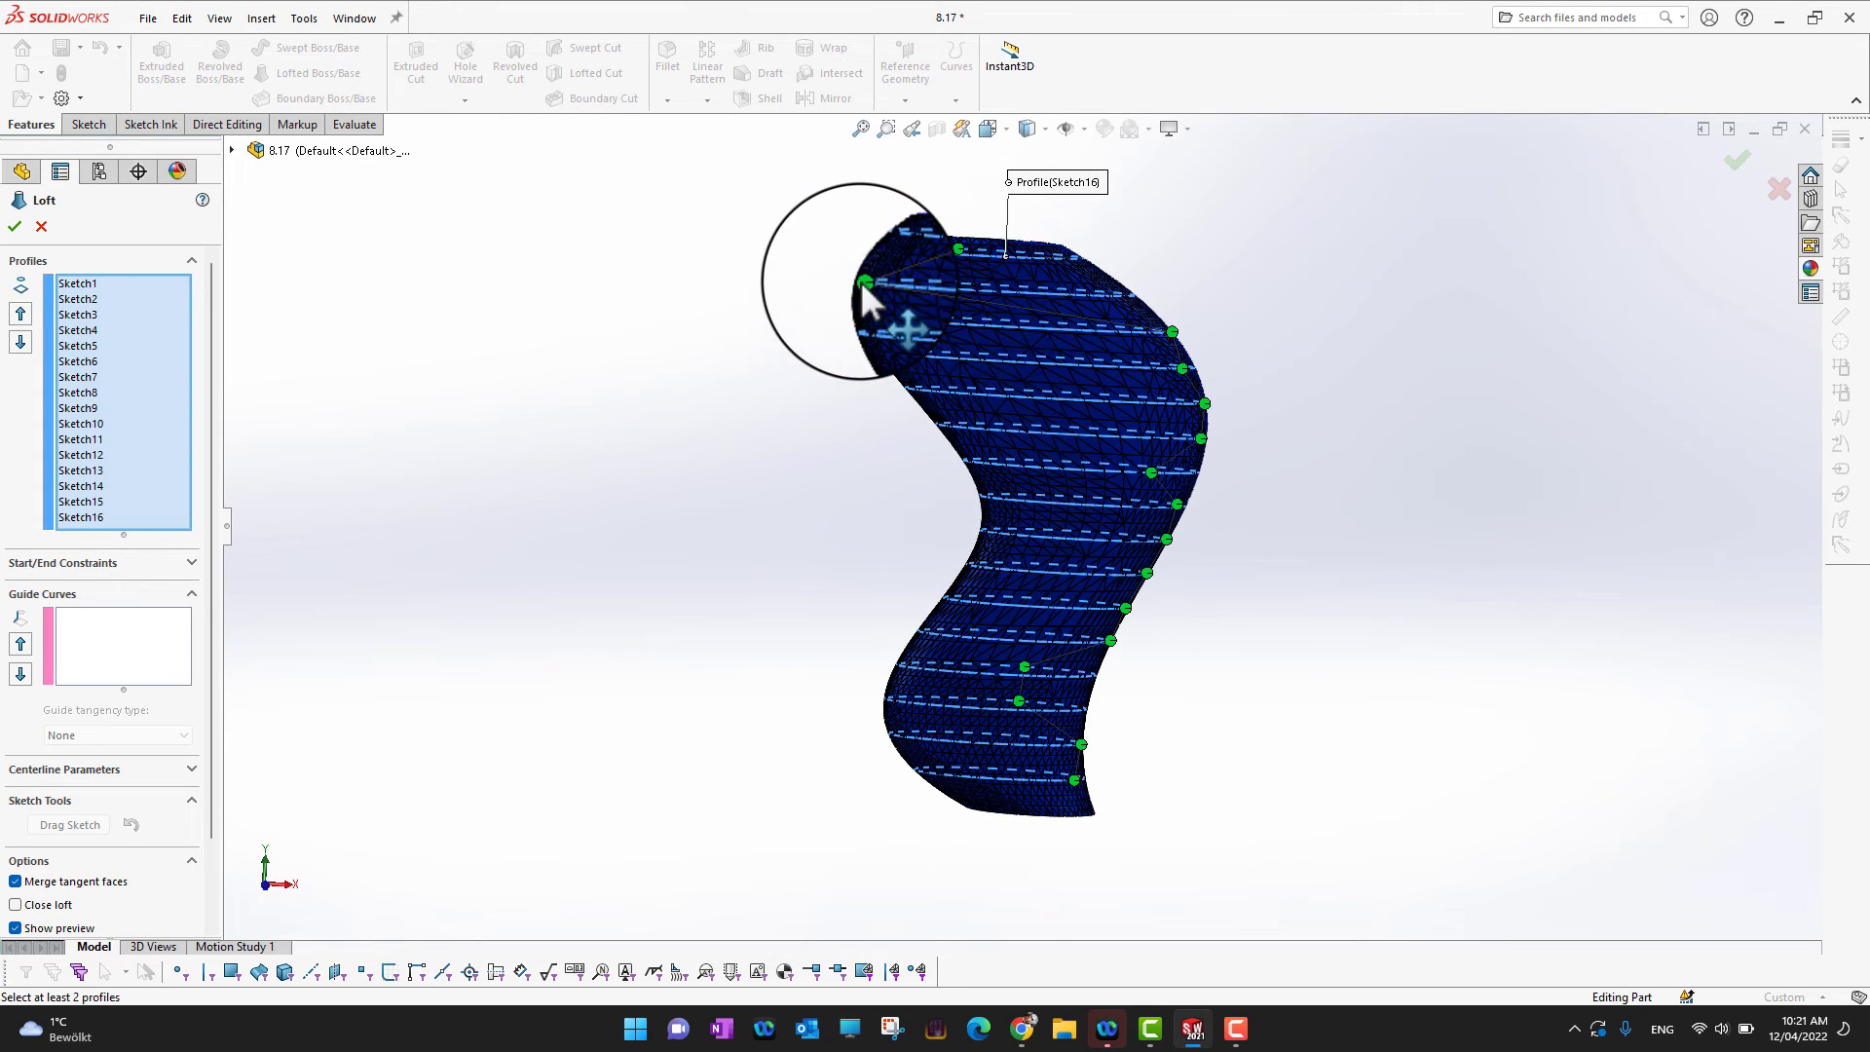
left_click_drag(888, 293, 1189, 288)
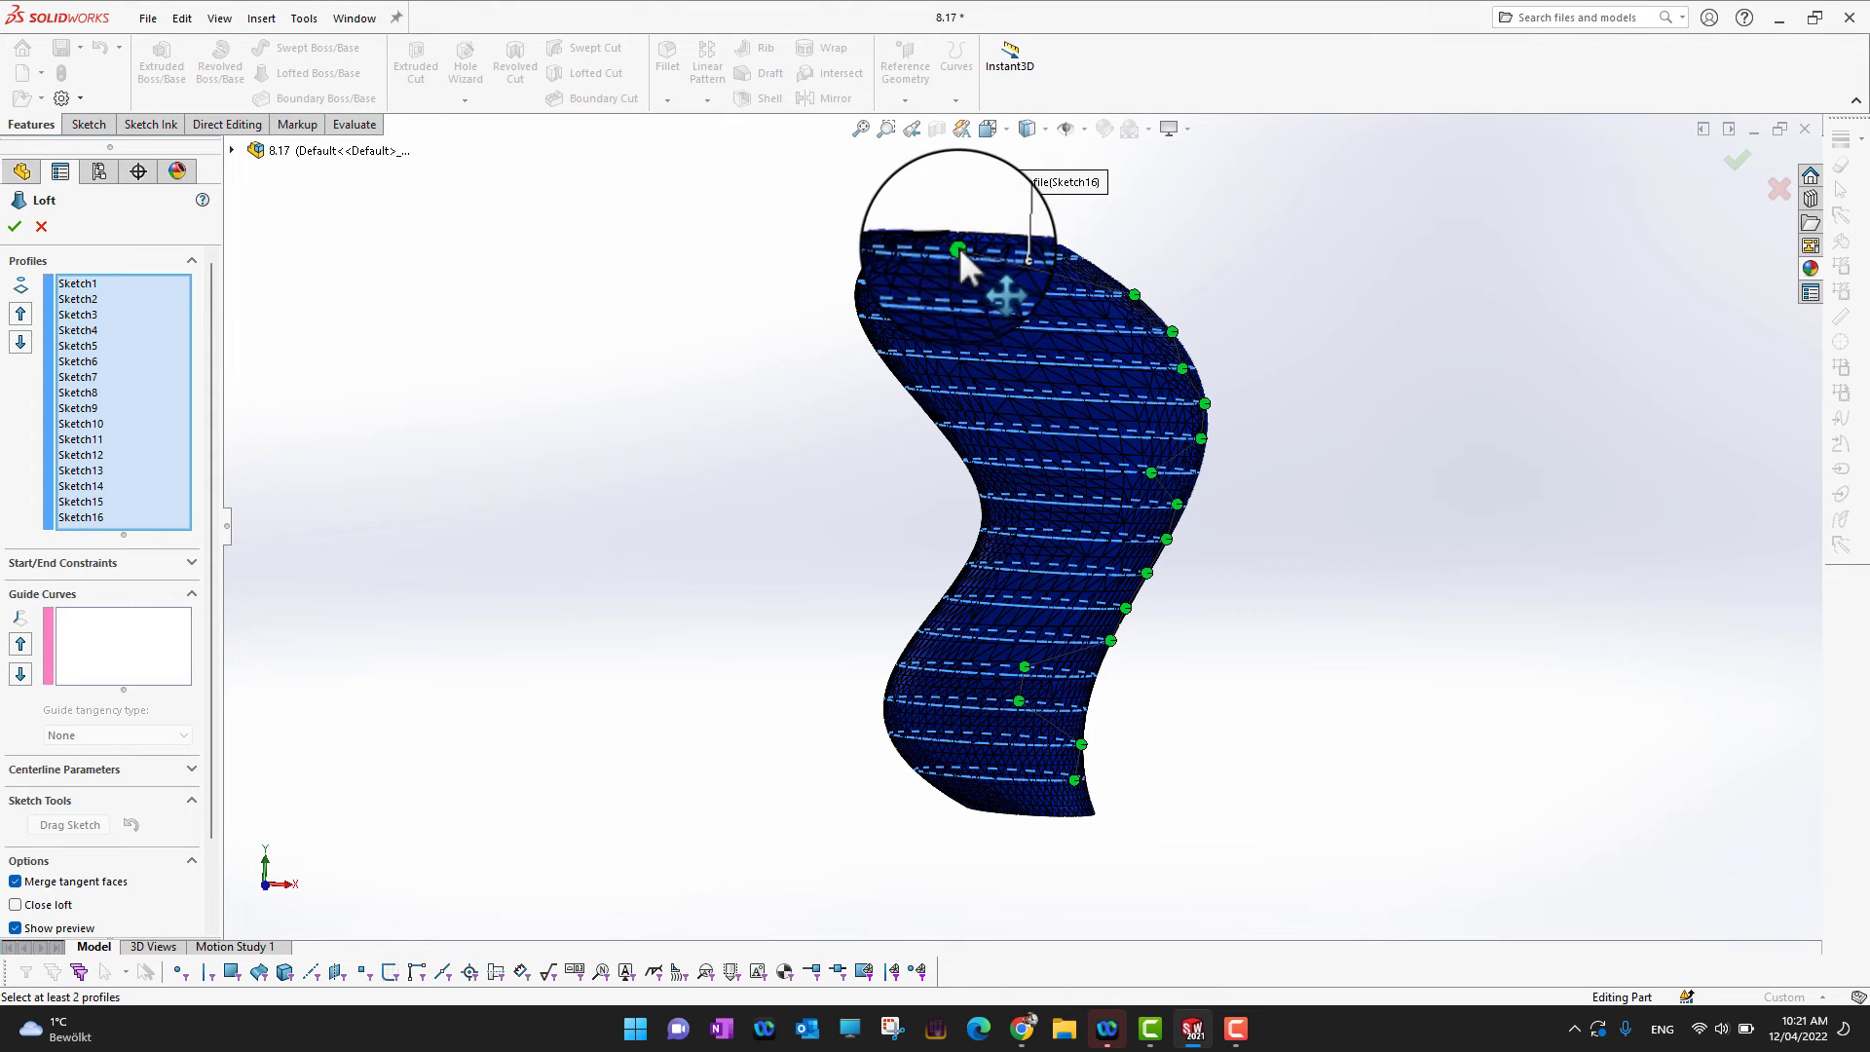
left_click_drag(1064, 273, 1083, 261)
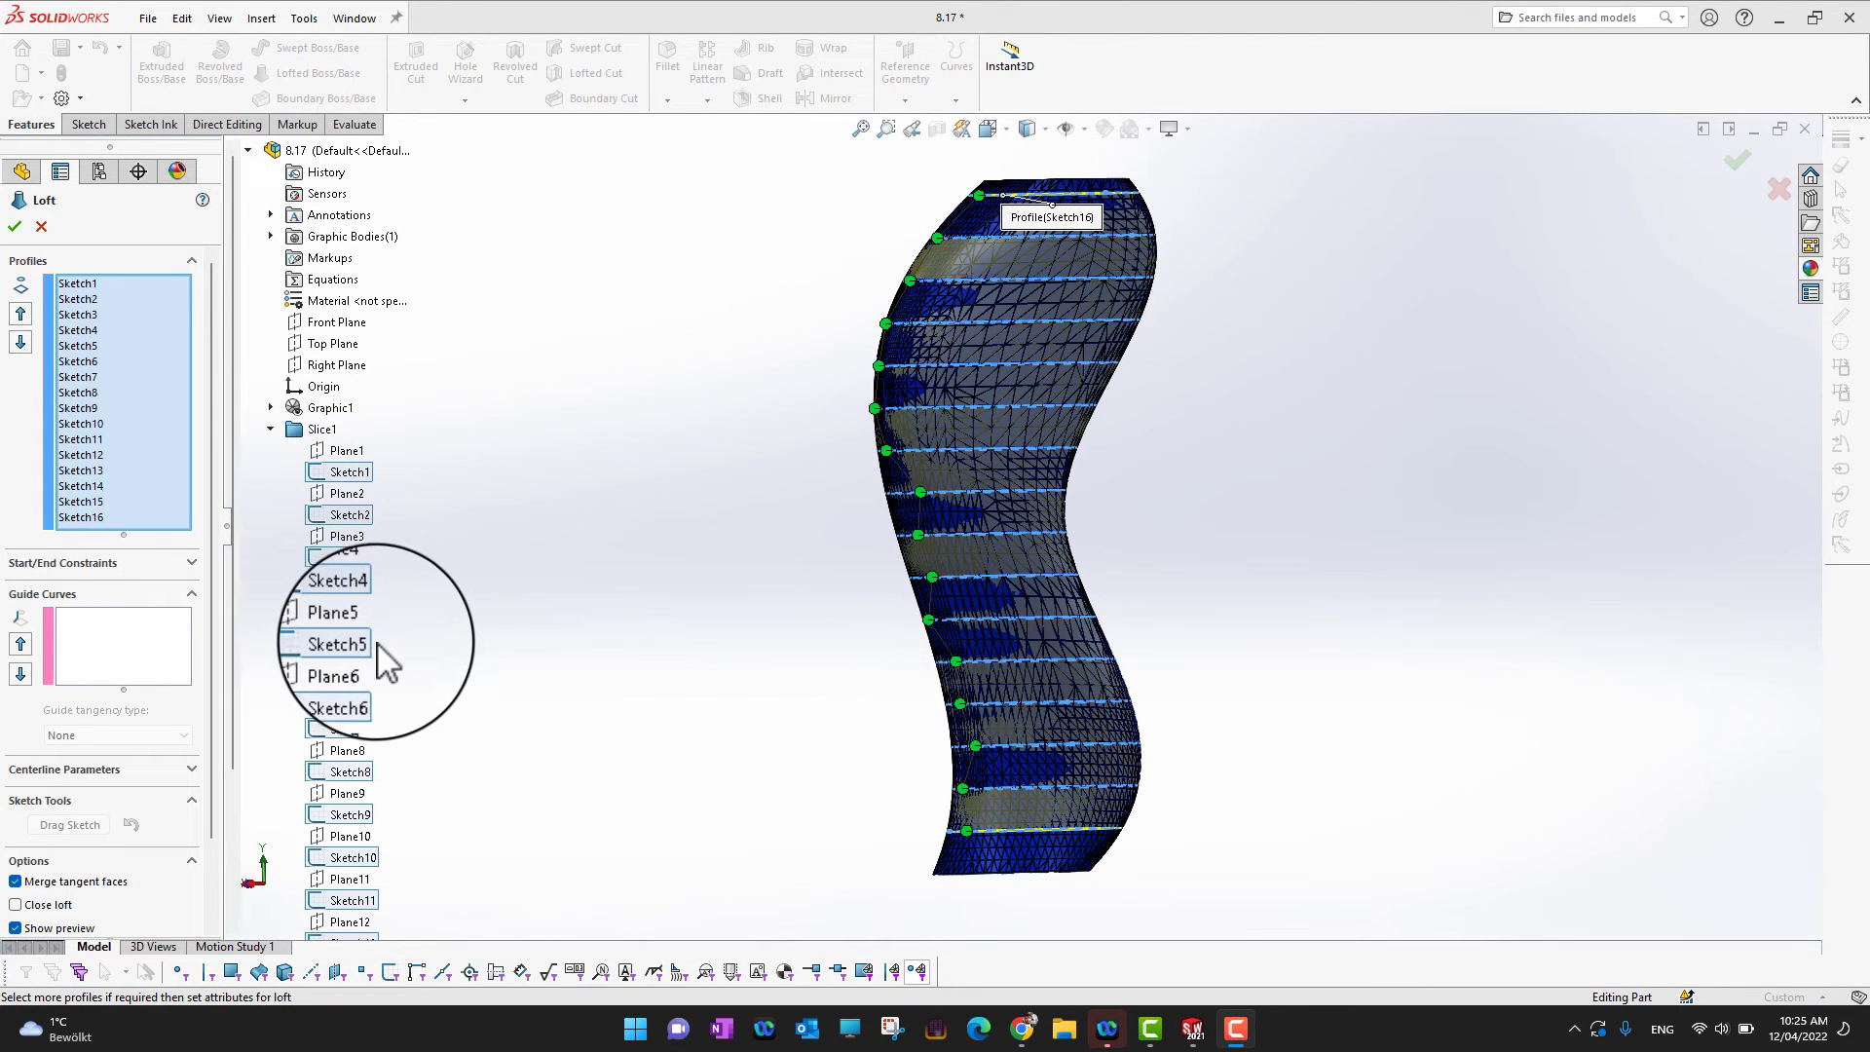
Step: Accept Loft1 as a solid body and bring up Graphic1's menu to hide the mesh
left_click(17, 234)
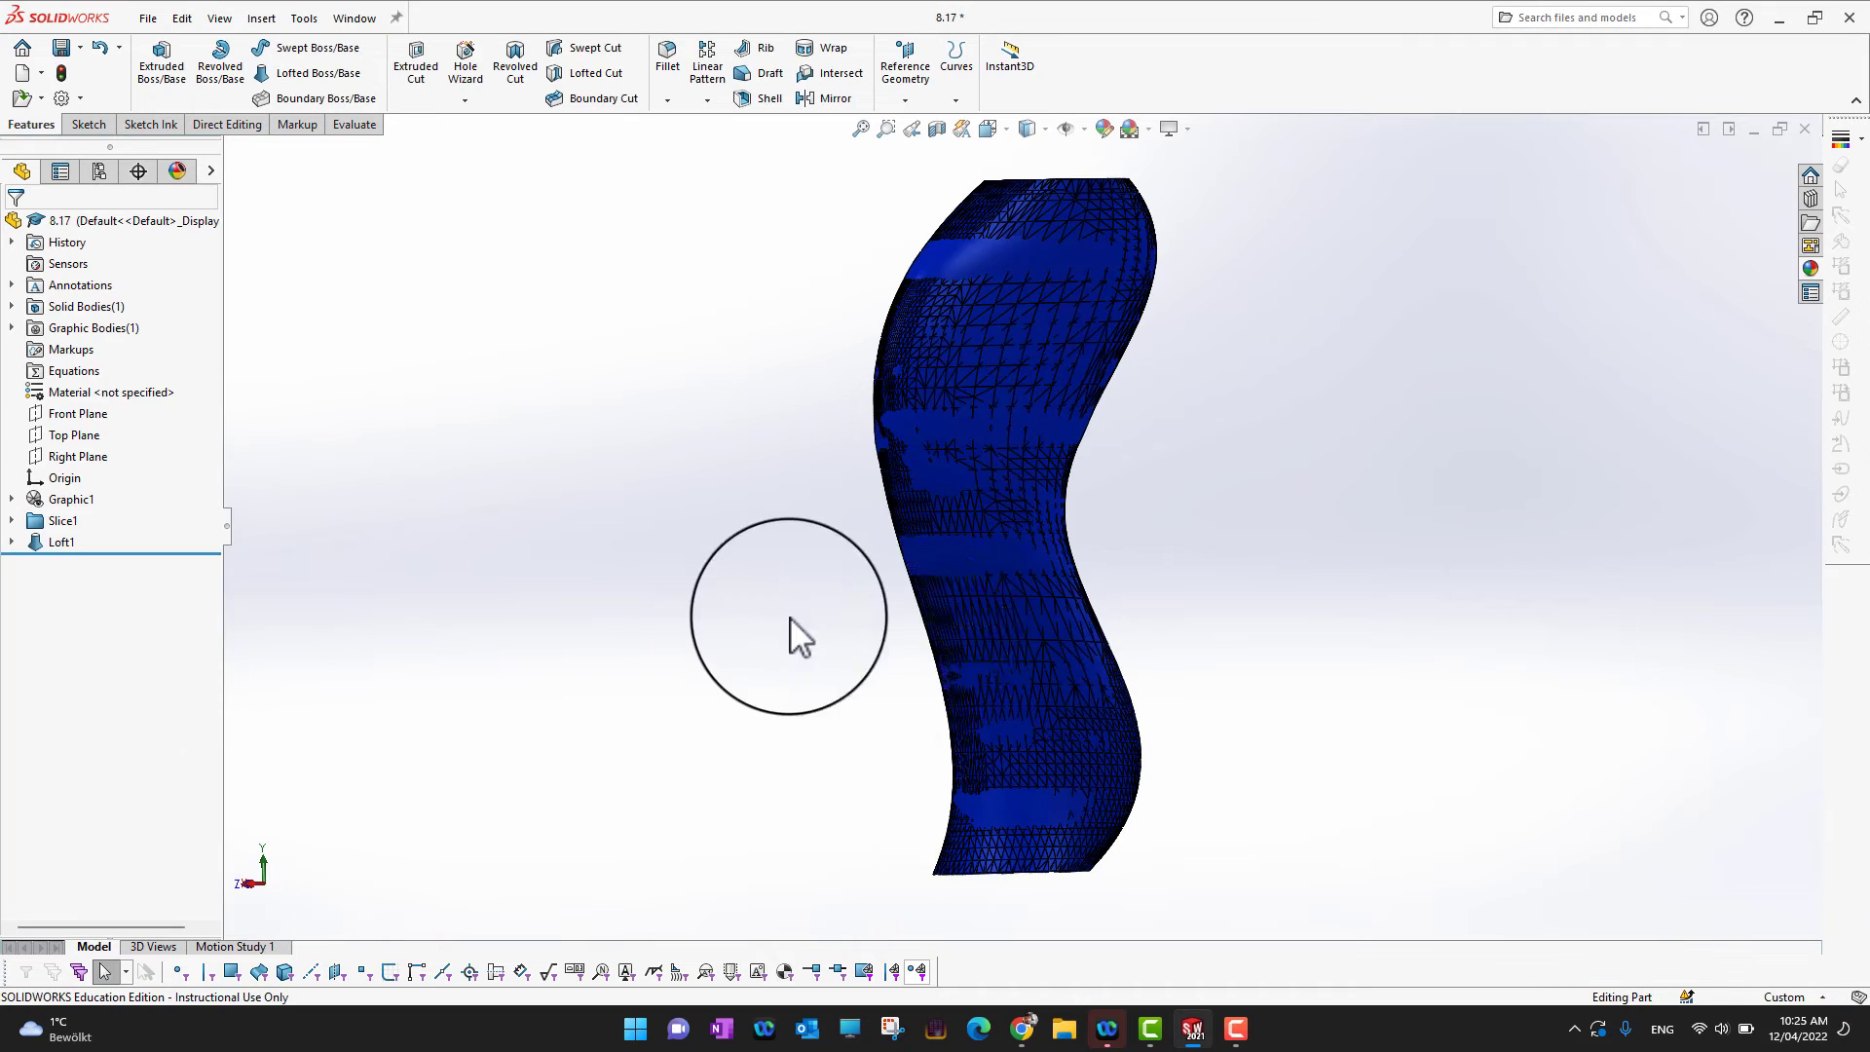
left_click(1030, 709)
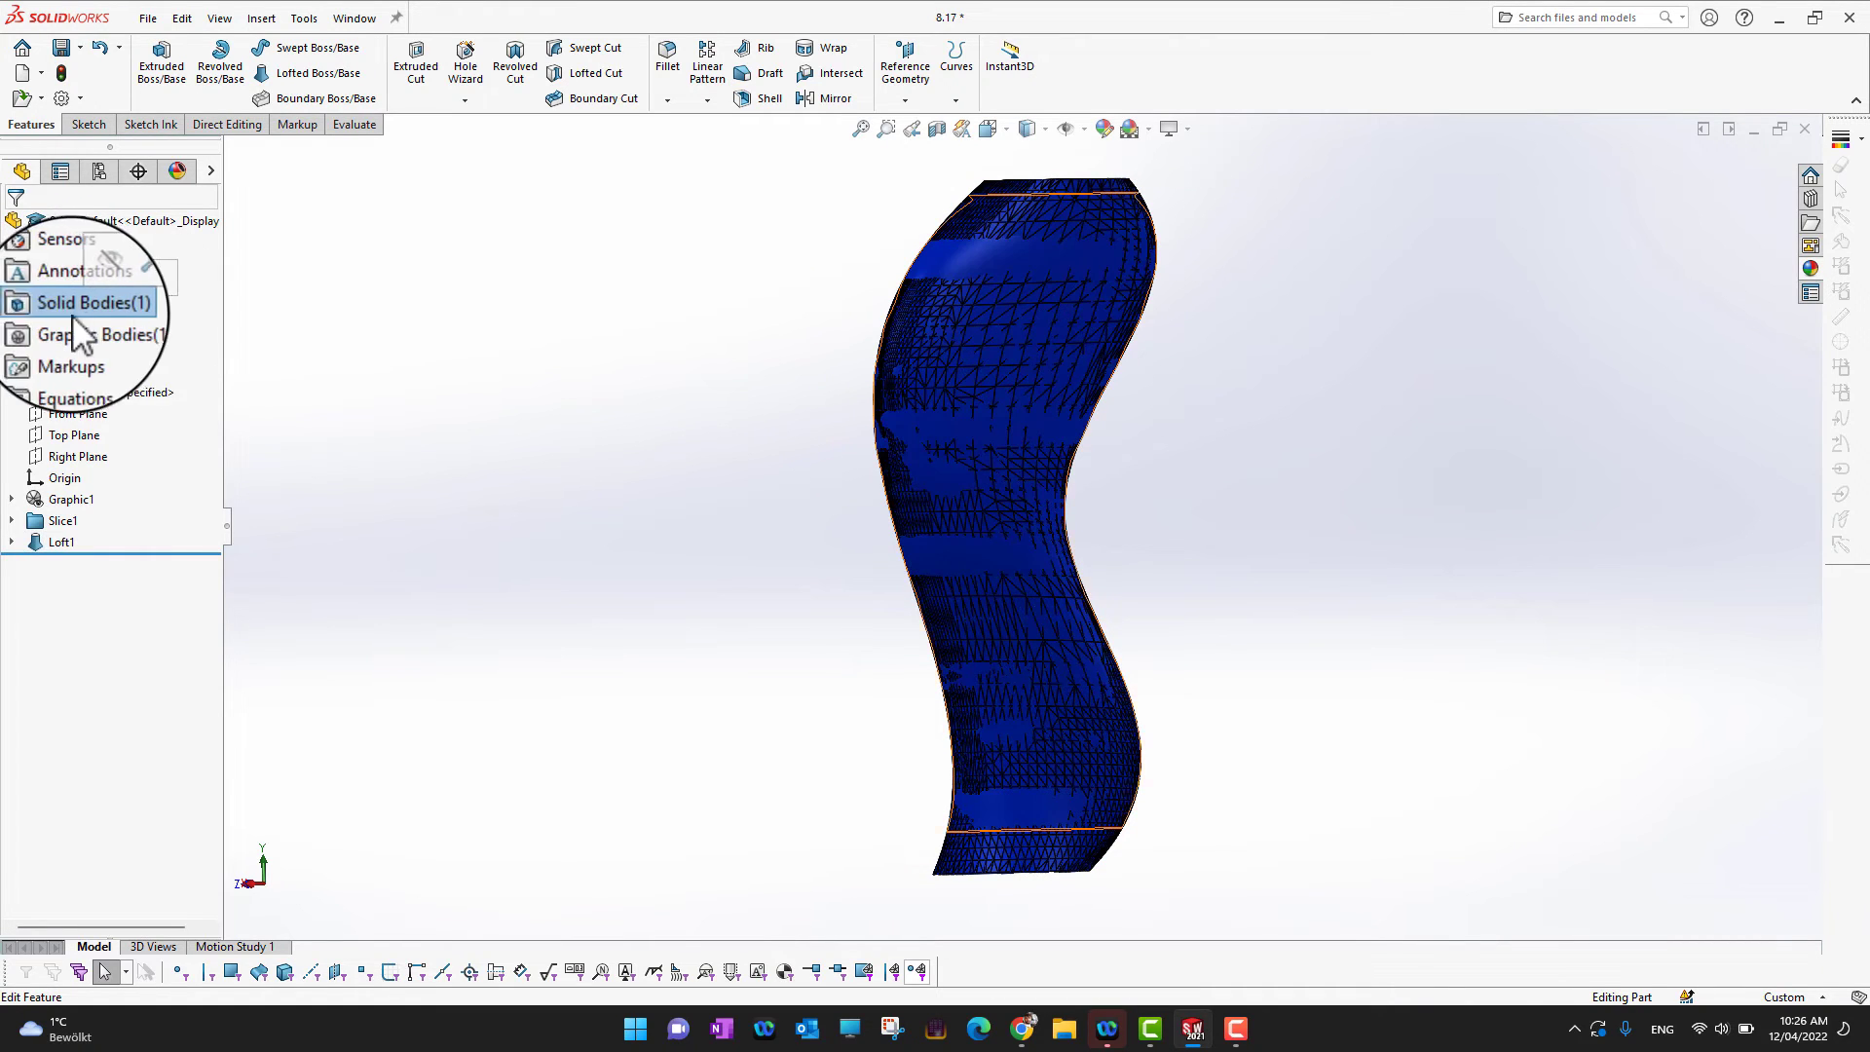
left_click(608, 550)
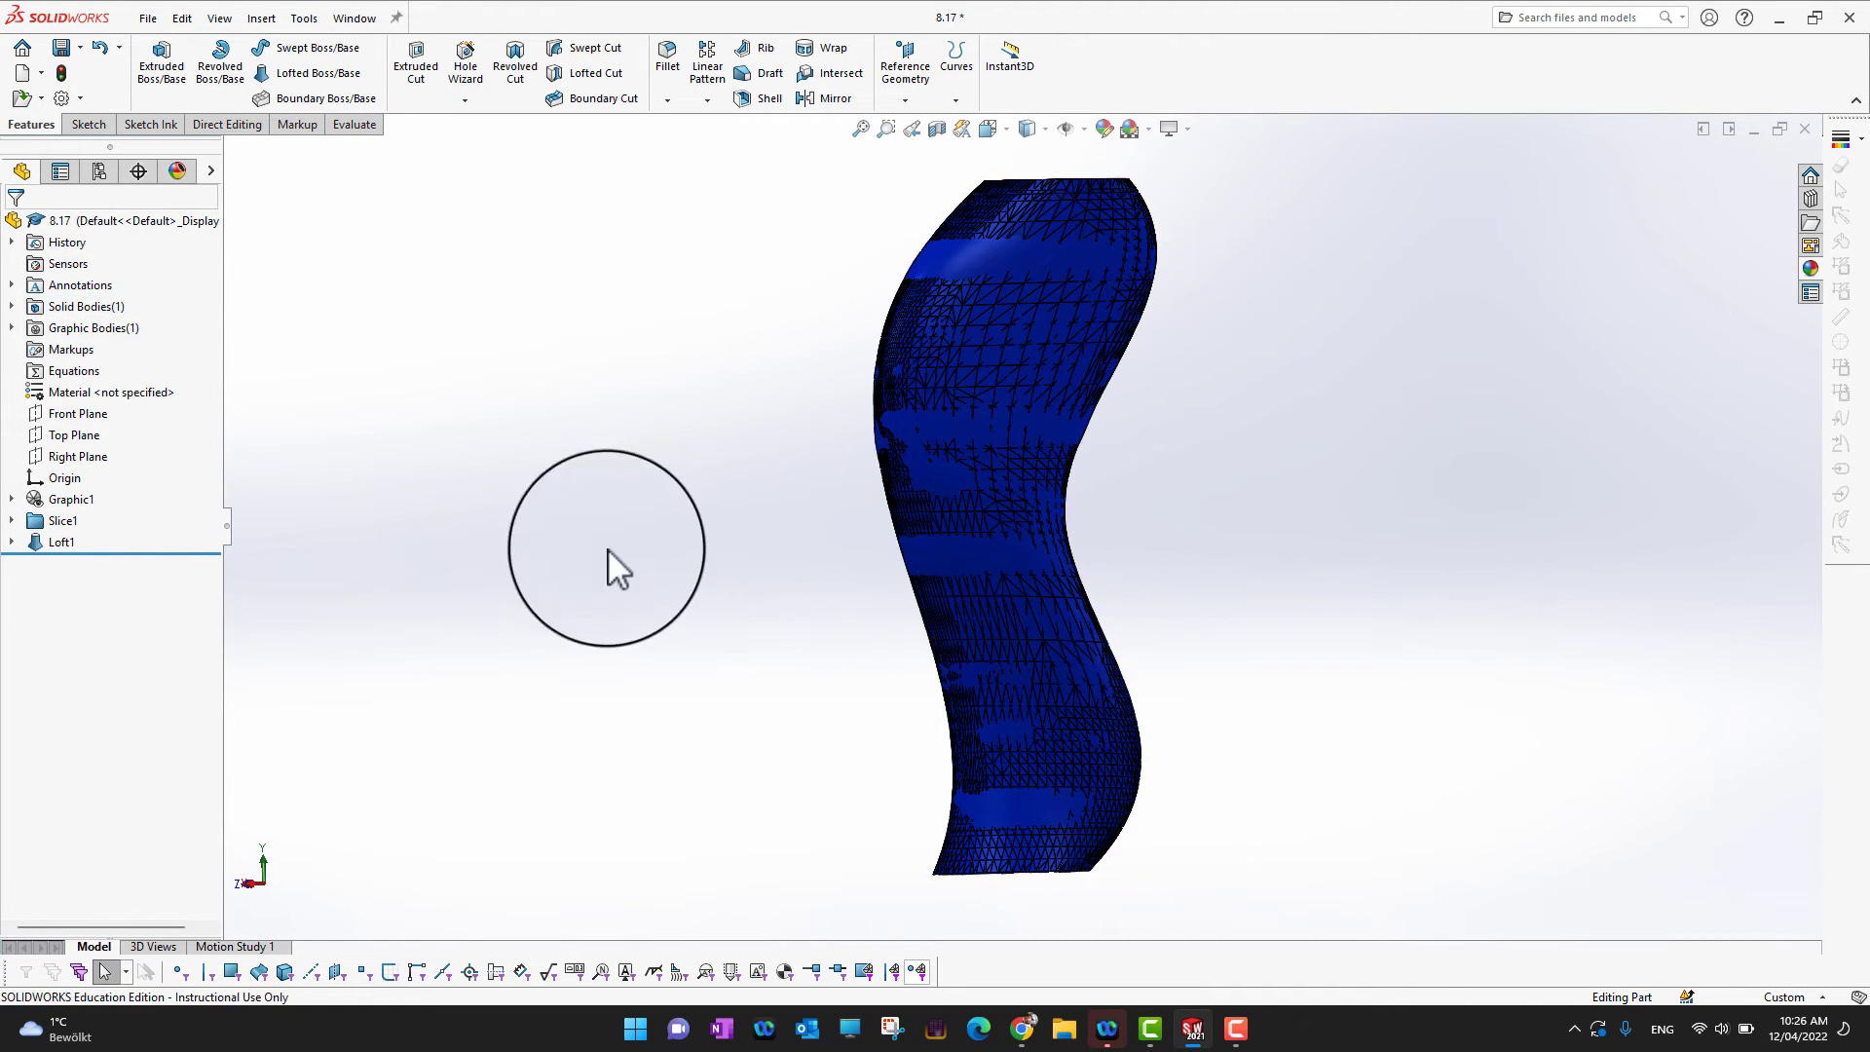
right_click(32, 499)
left_click(51, 516)
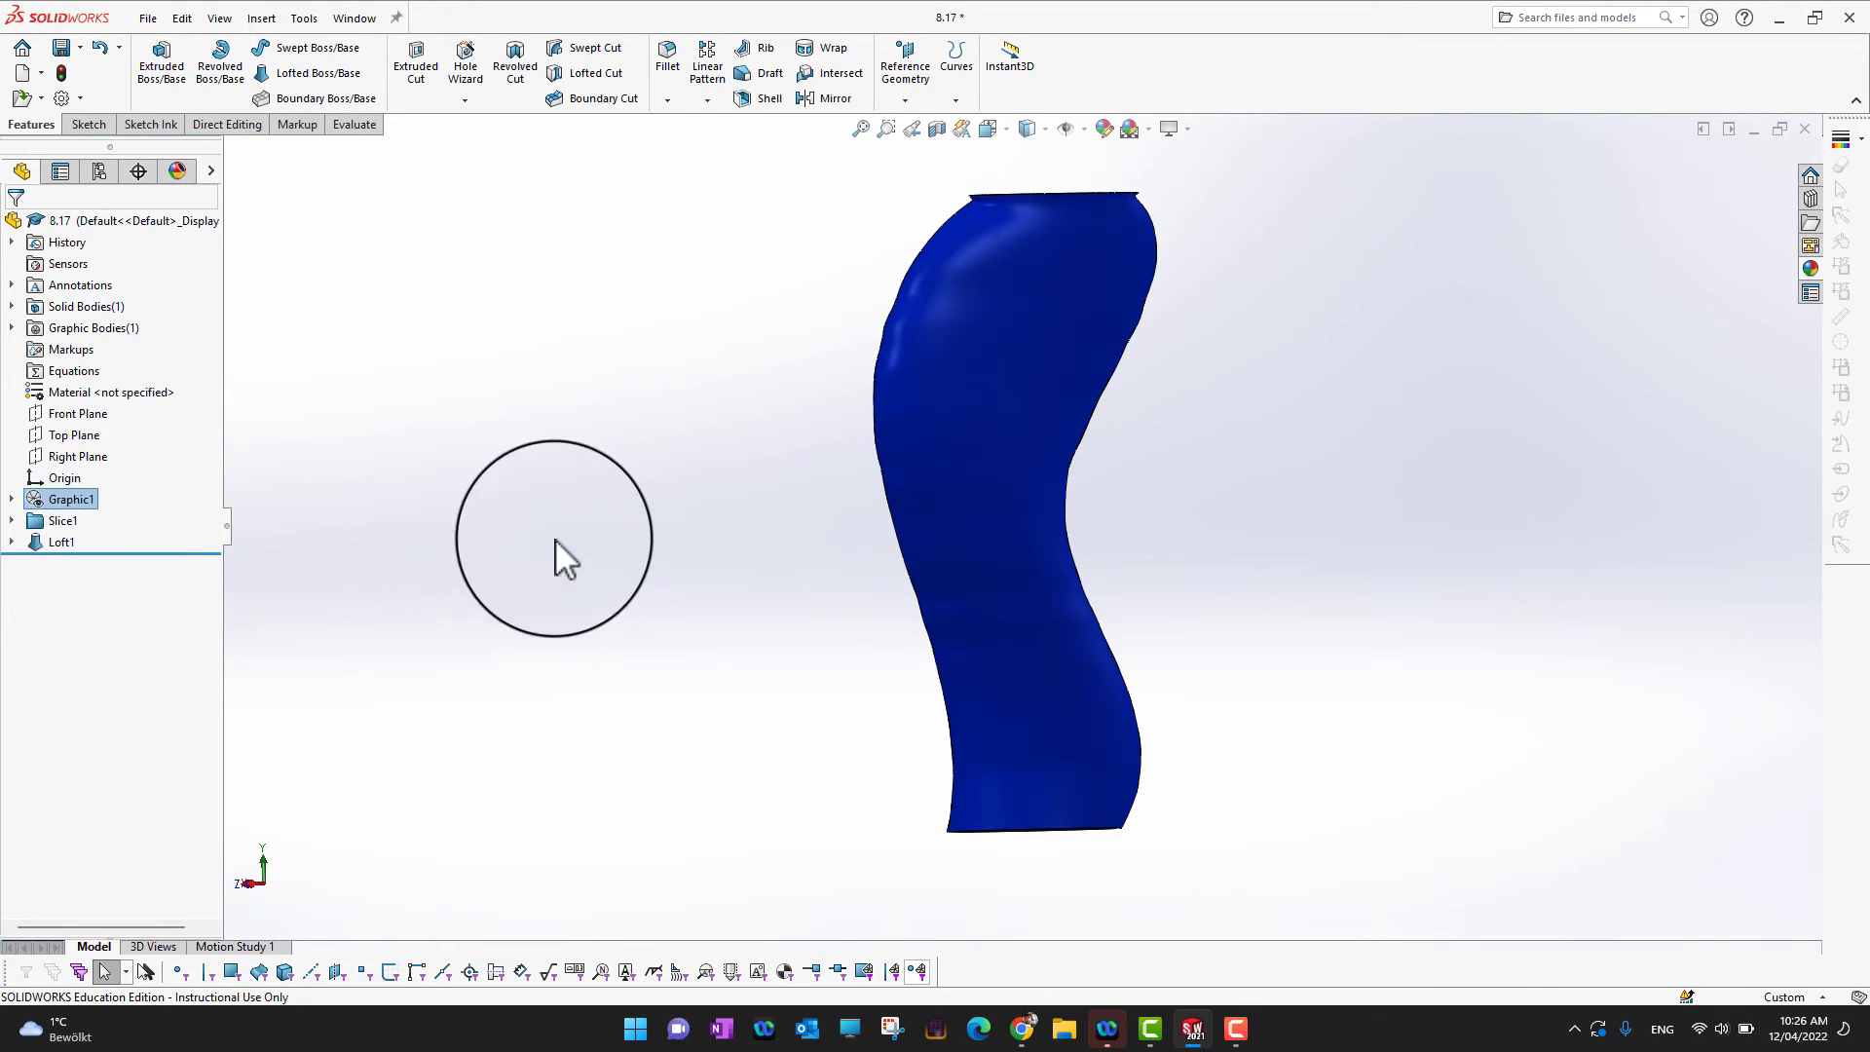
left_click(958, 455)
middle_click_drag(960, 456, 1140, 555)
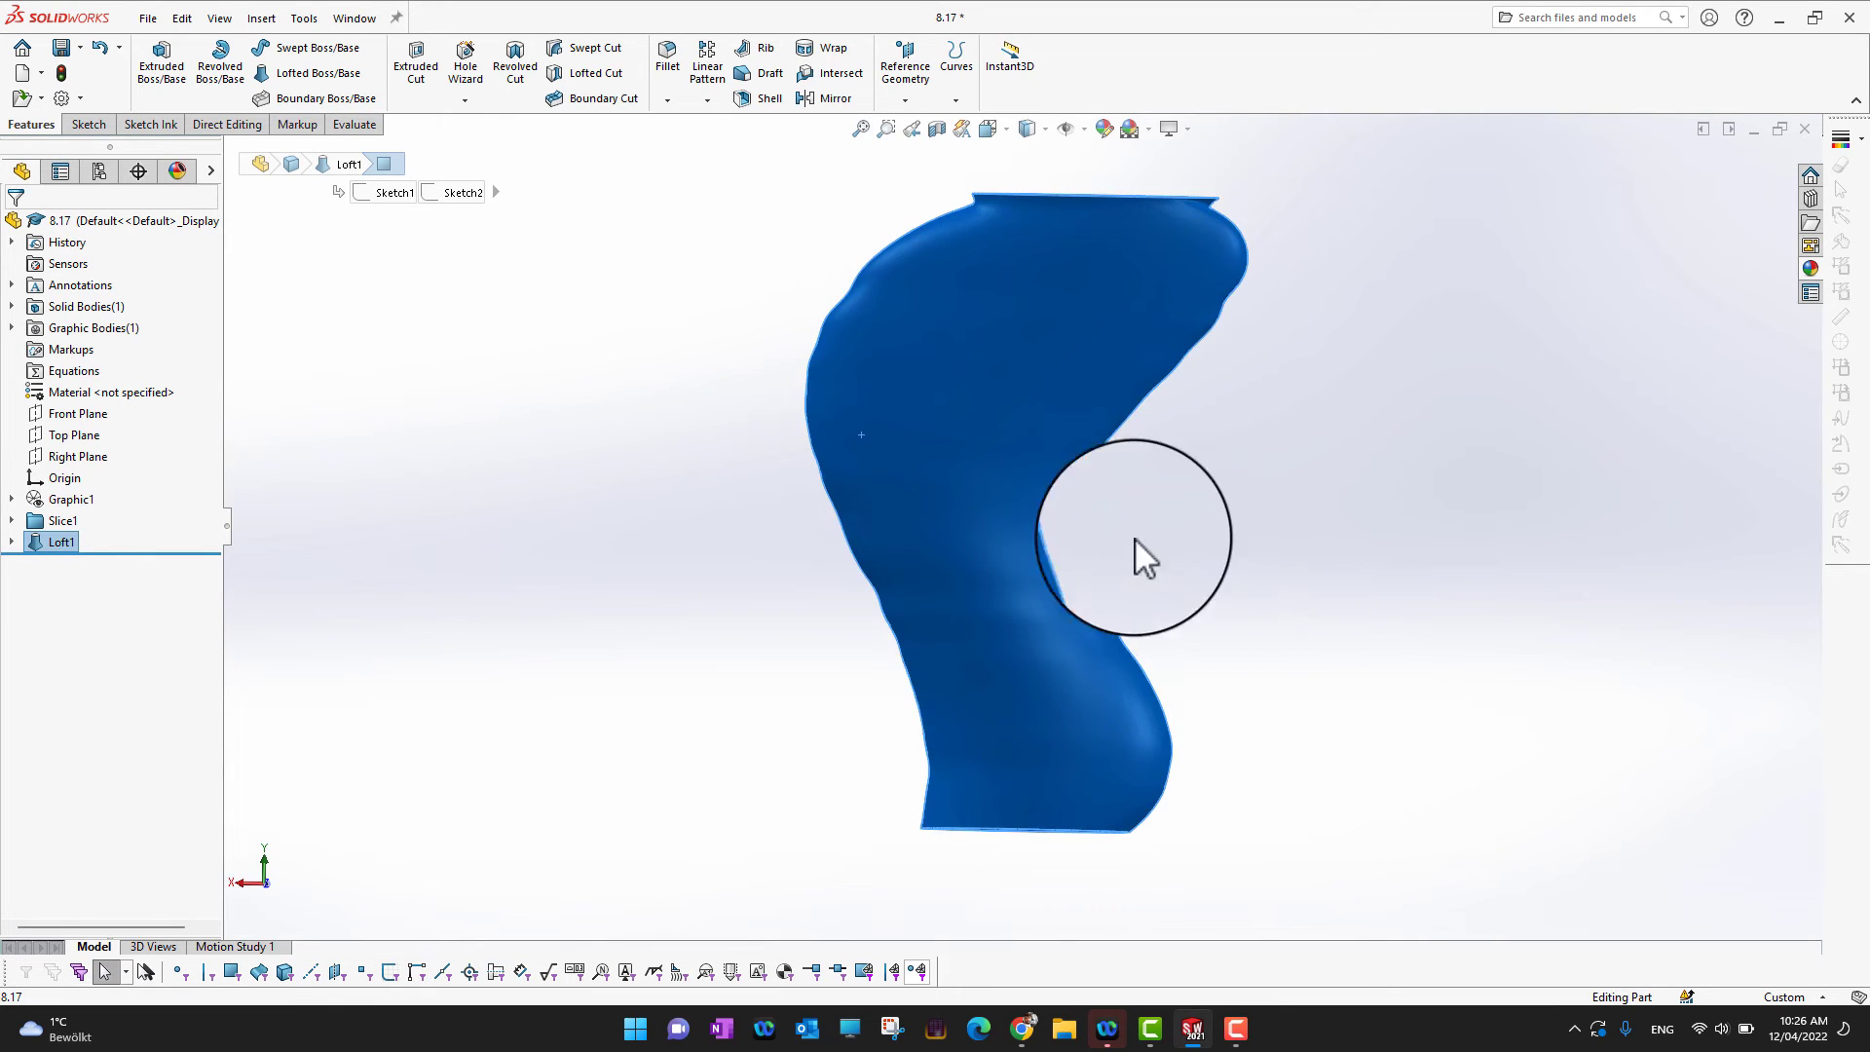
left_click(964, 442)
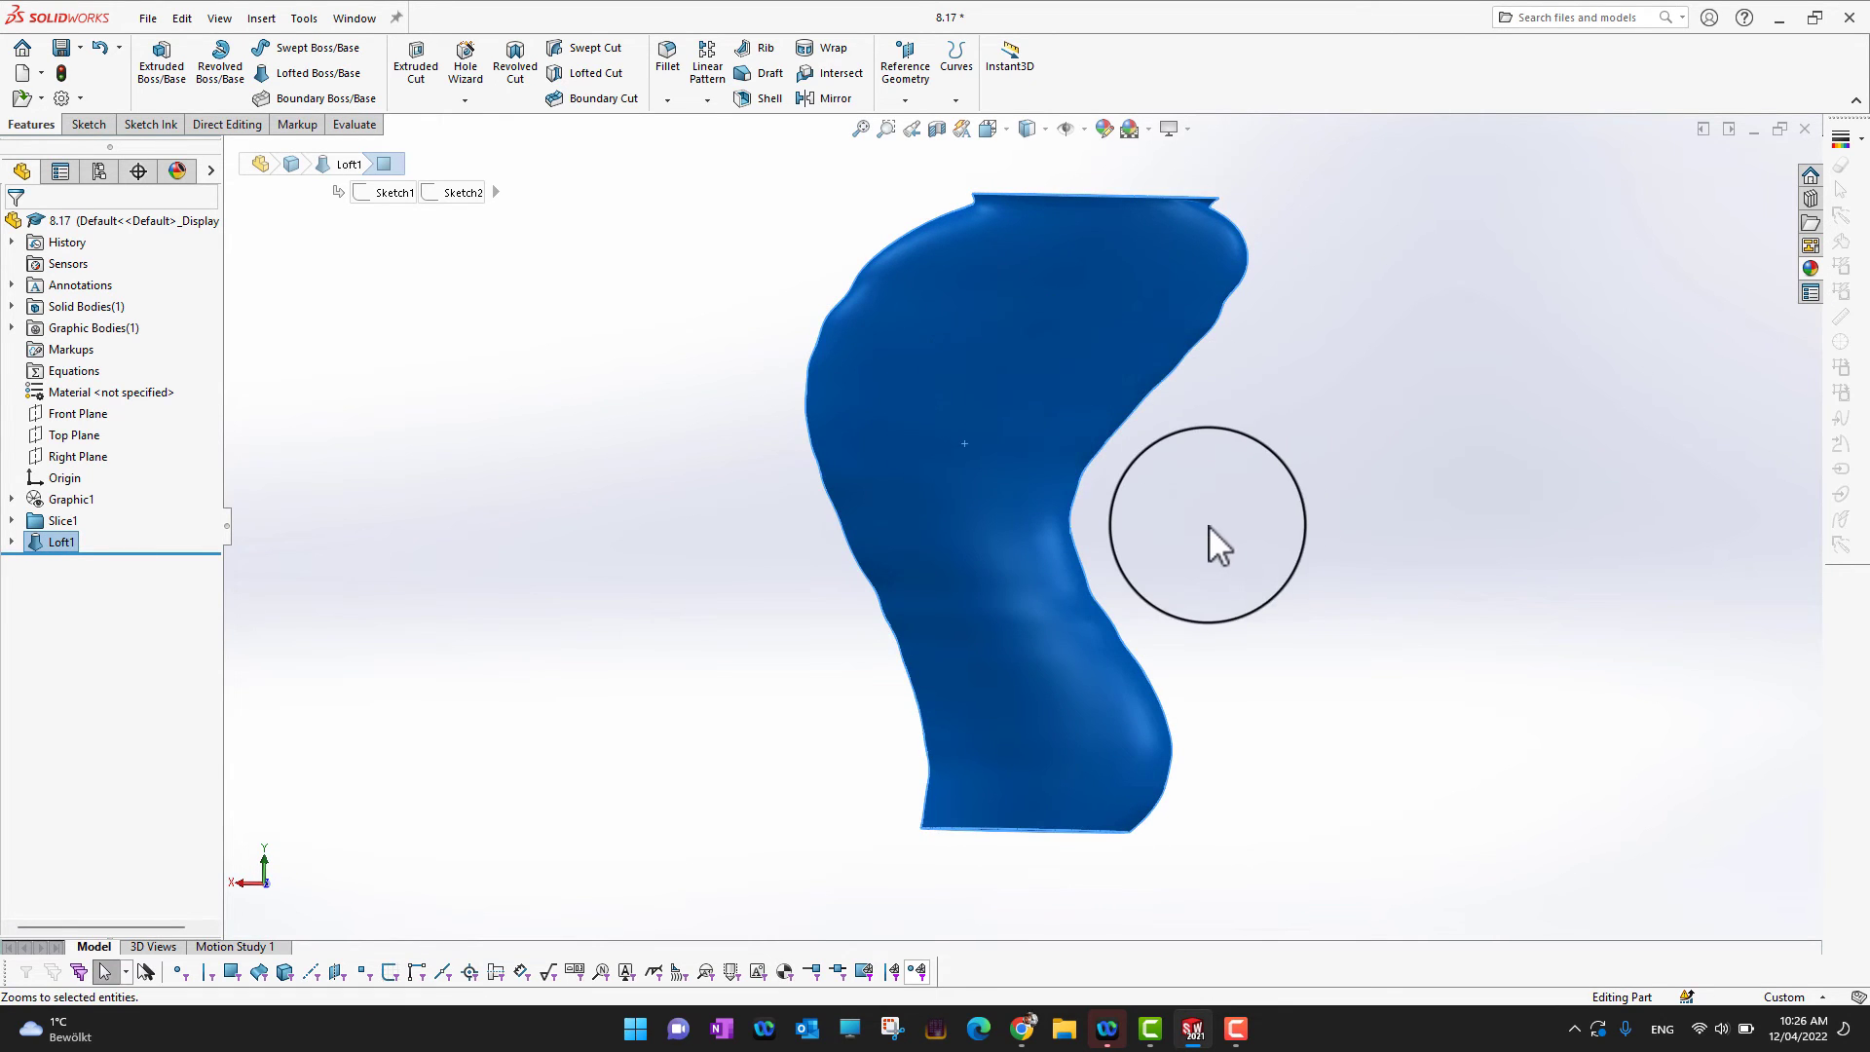
middle_click_drag(1207, 524, 1294, 546)
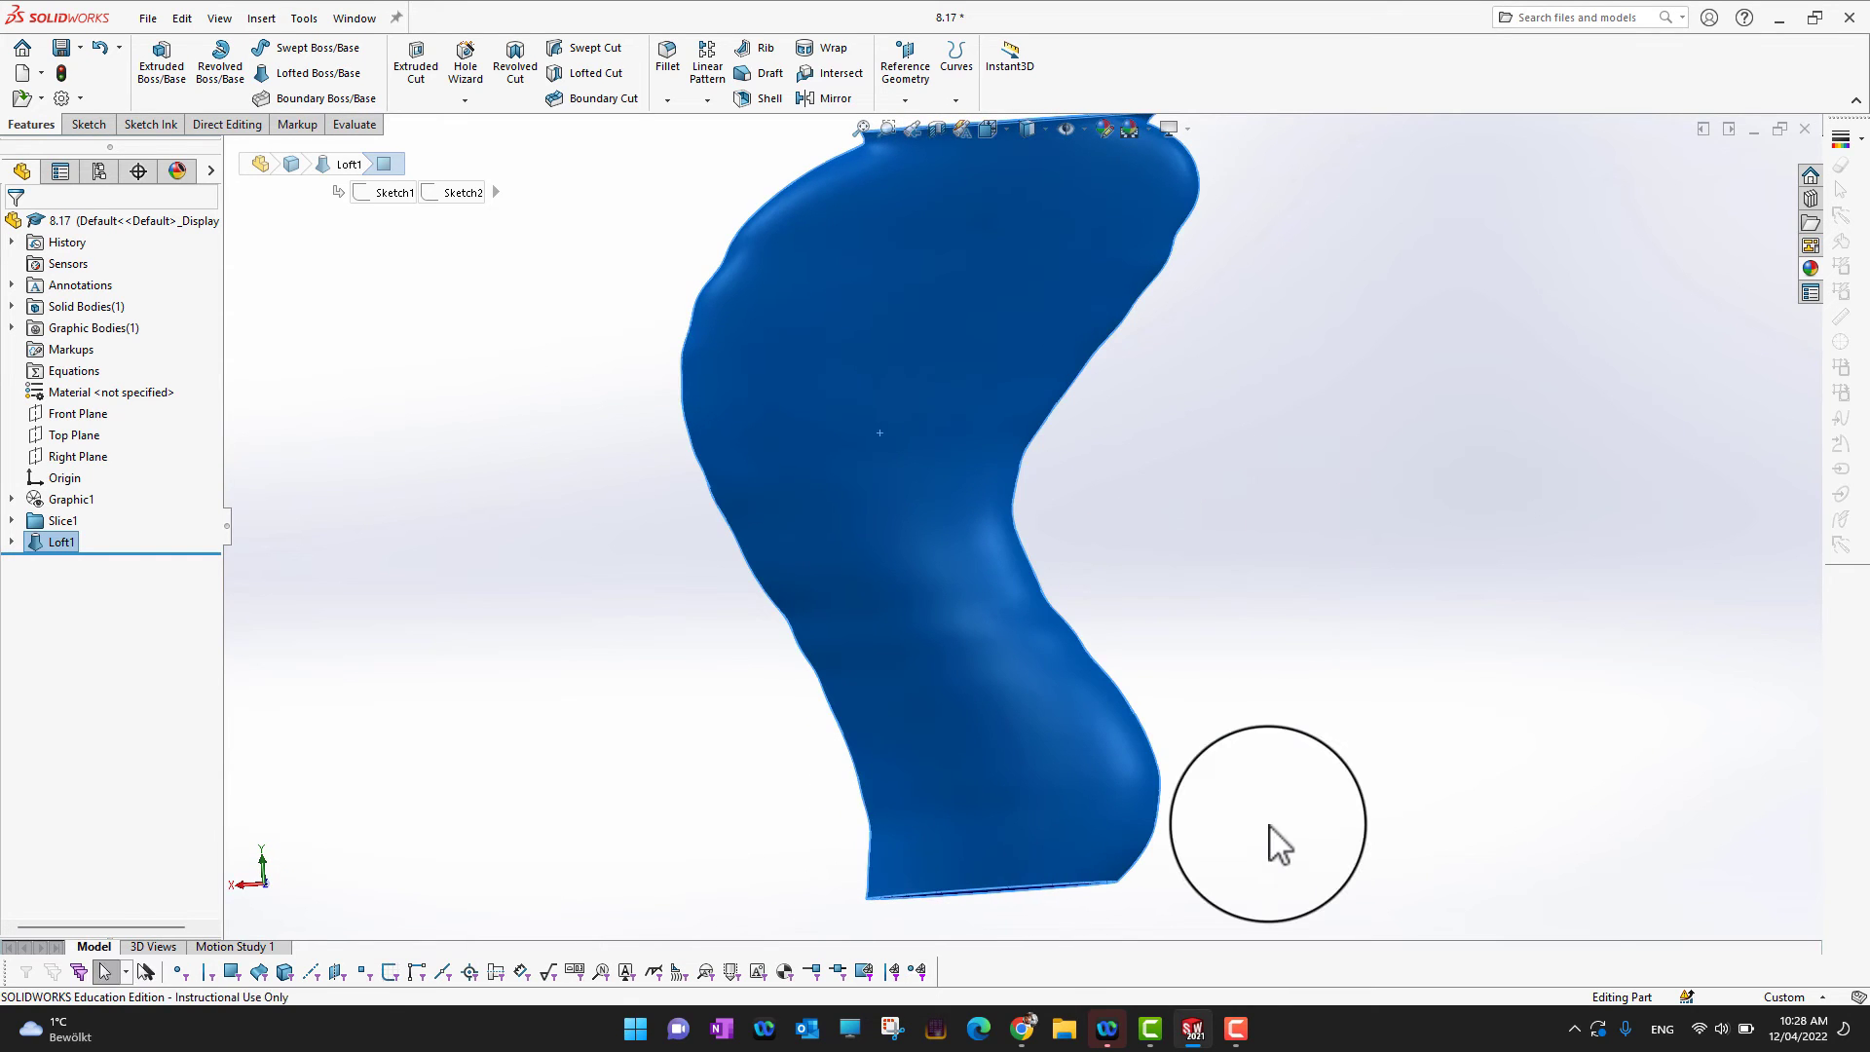